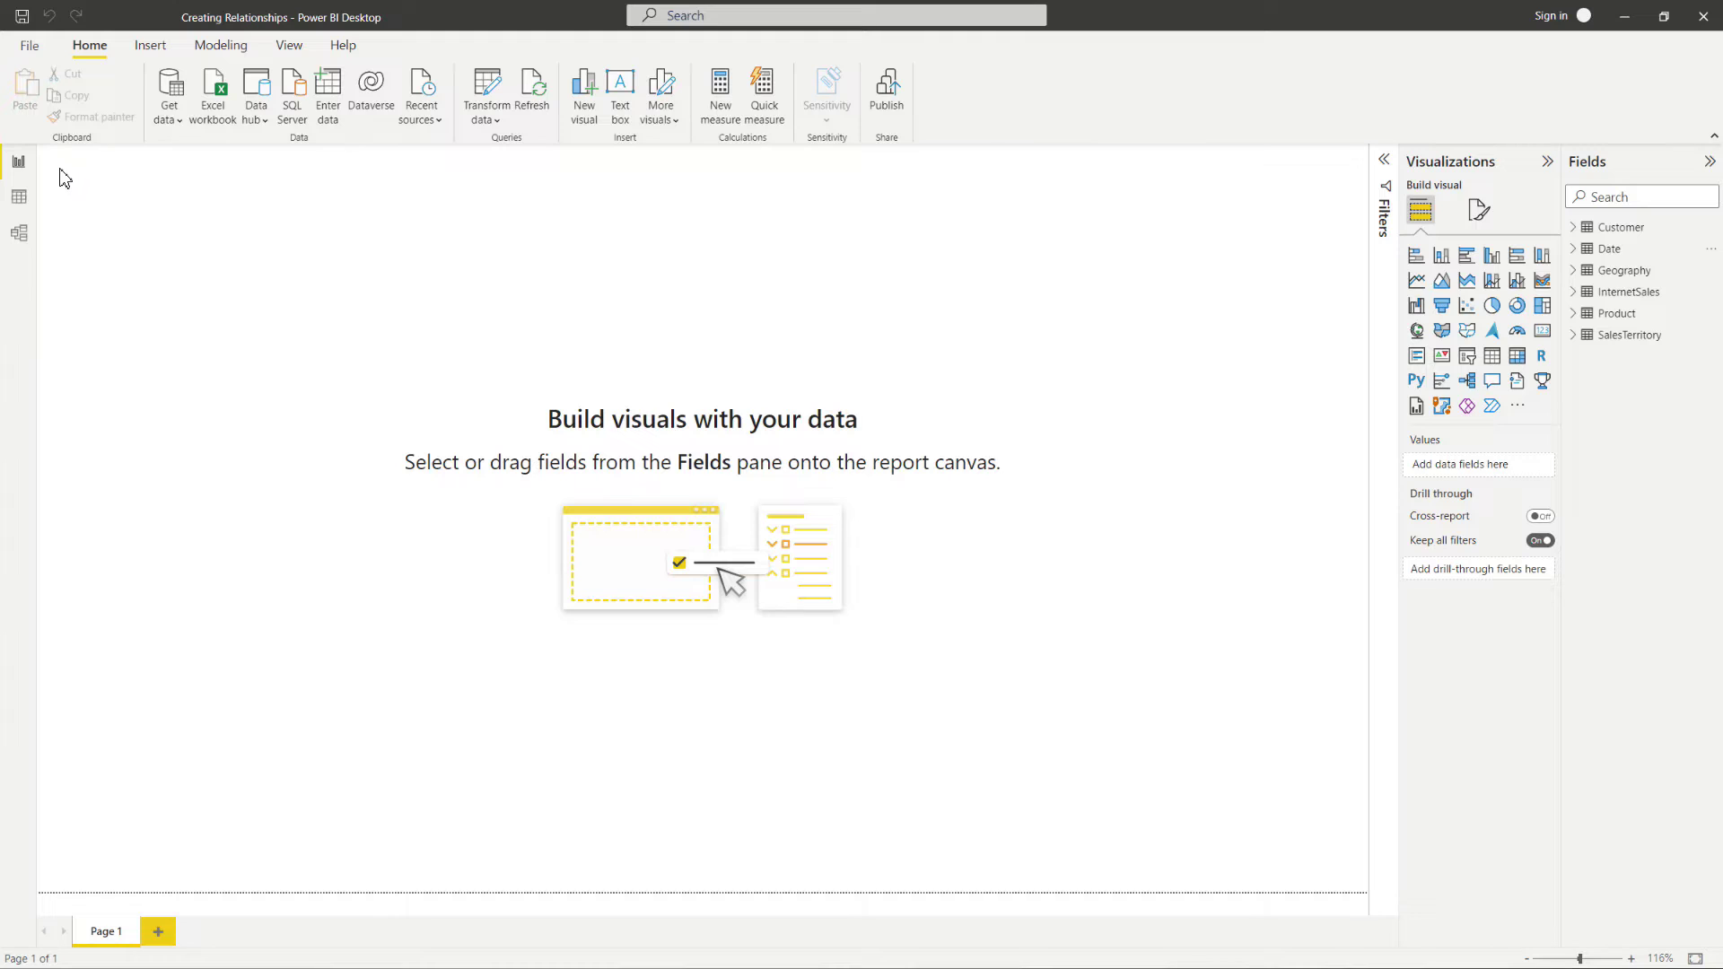
# Step: Check whether the Relationship pane preview feature is enabled in the global options, leaving the settings as they are
pyautogui.click(29, 46)
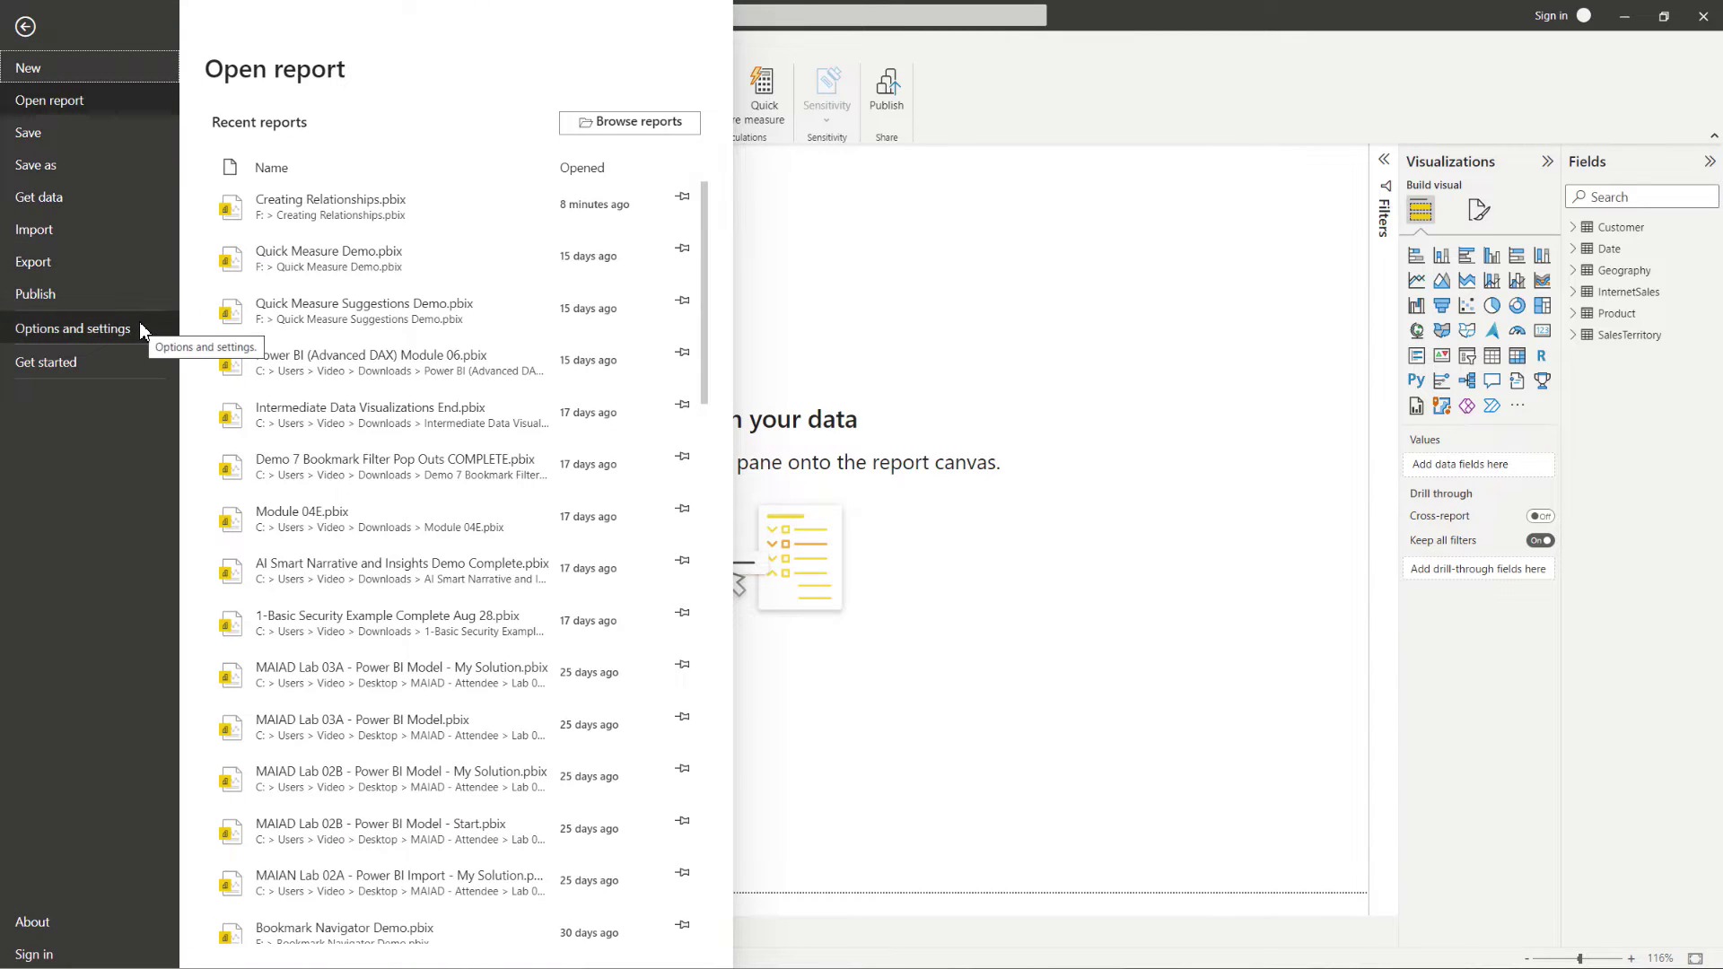
pyautogui.click(140, 327)
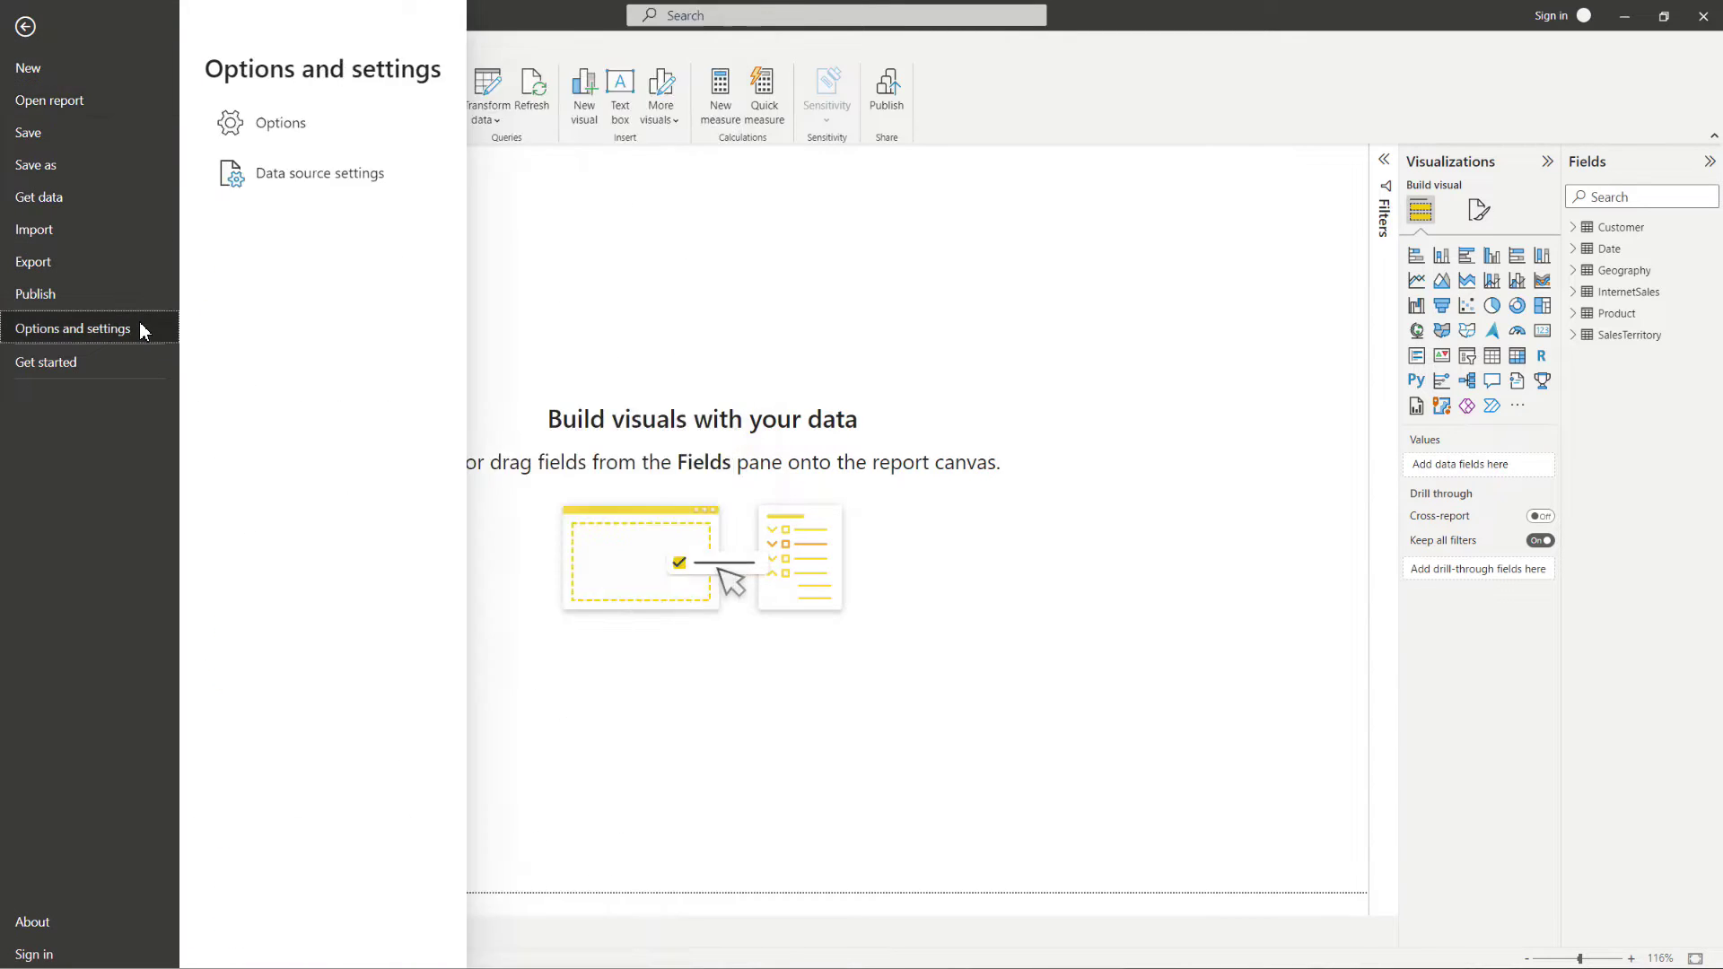
pyautogui.click(344, 139)
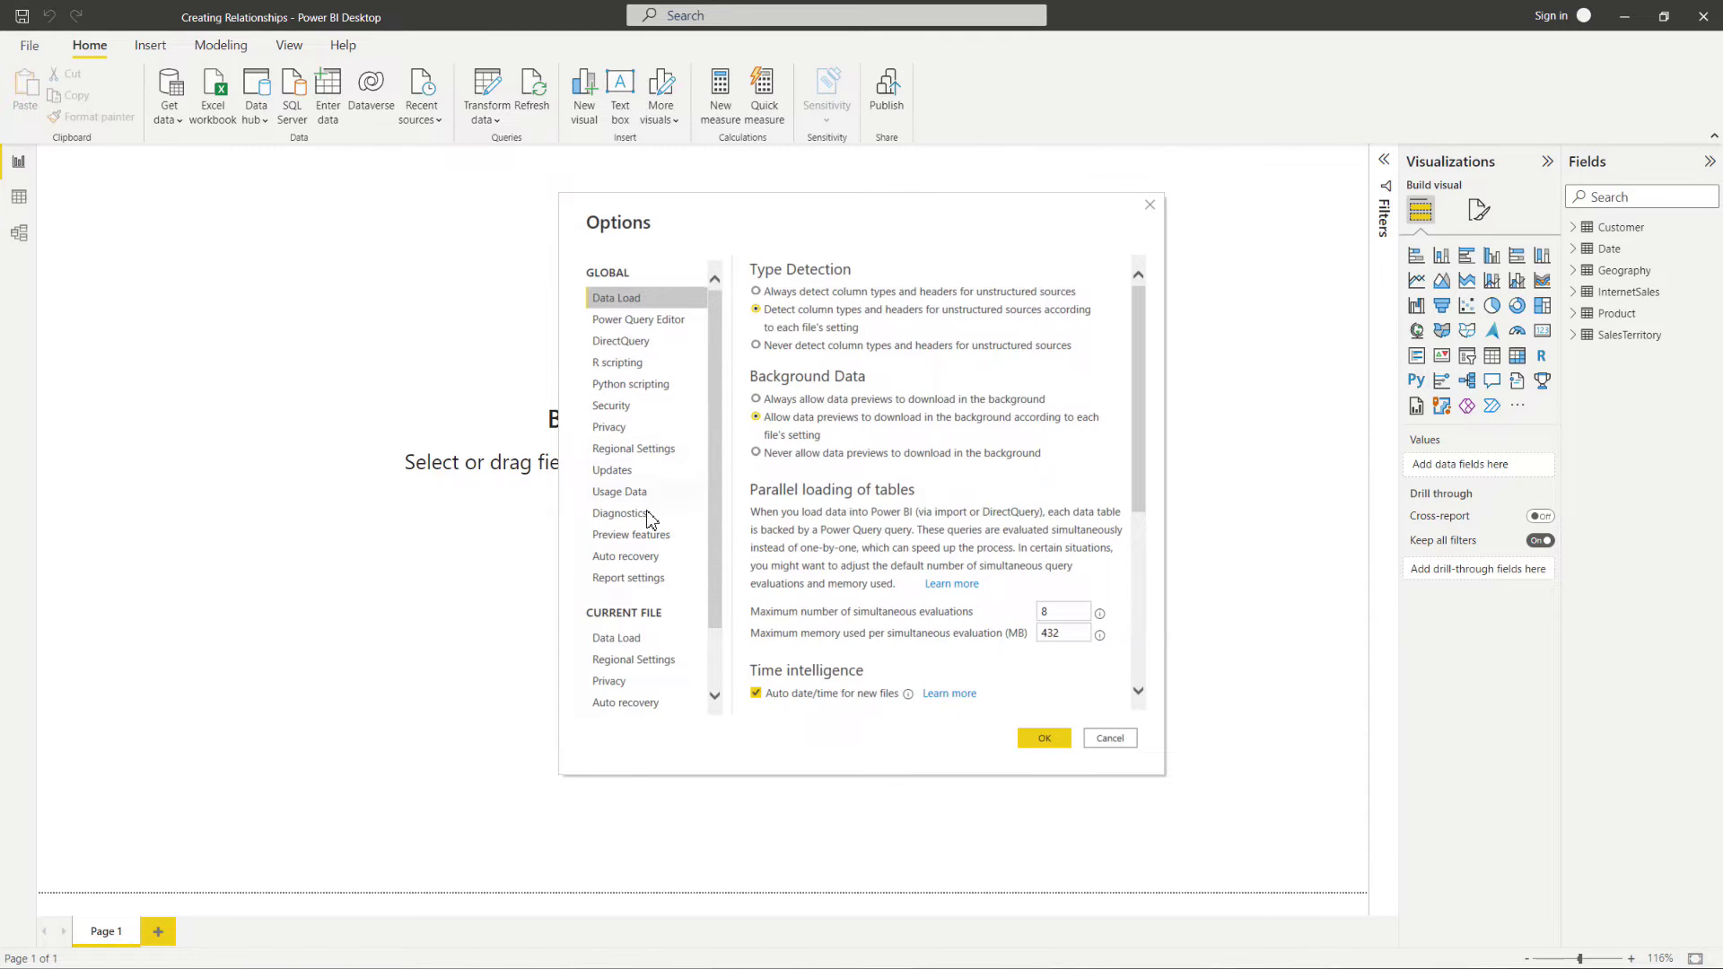
pyautogui.click(665, 538)
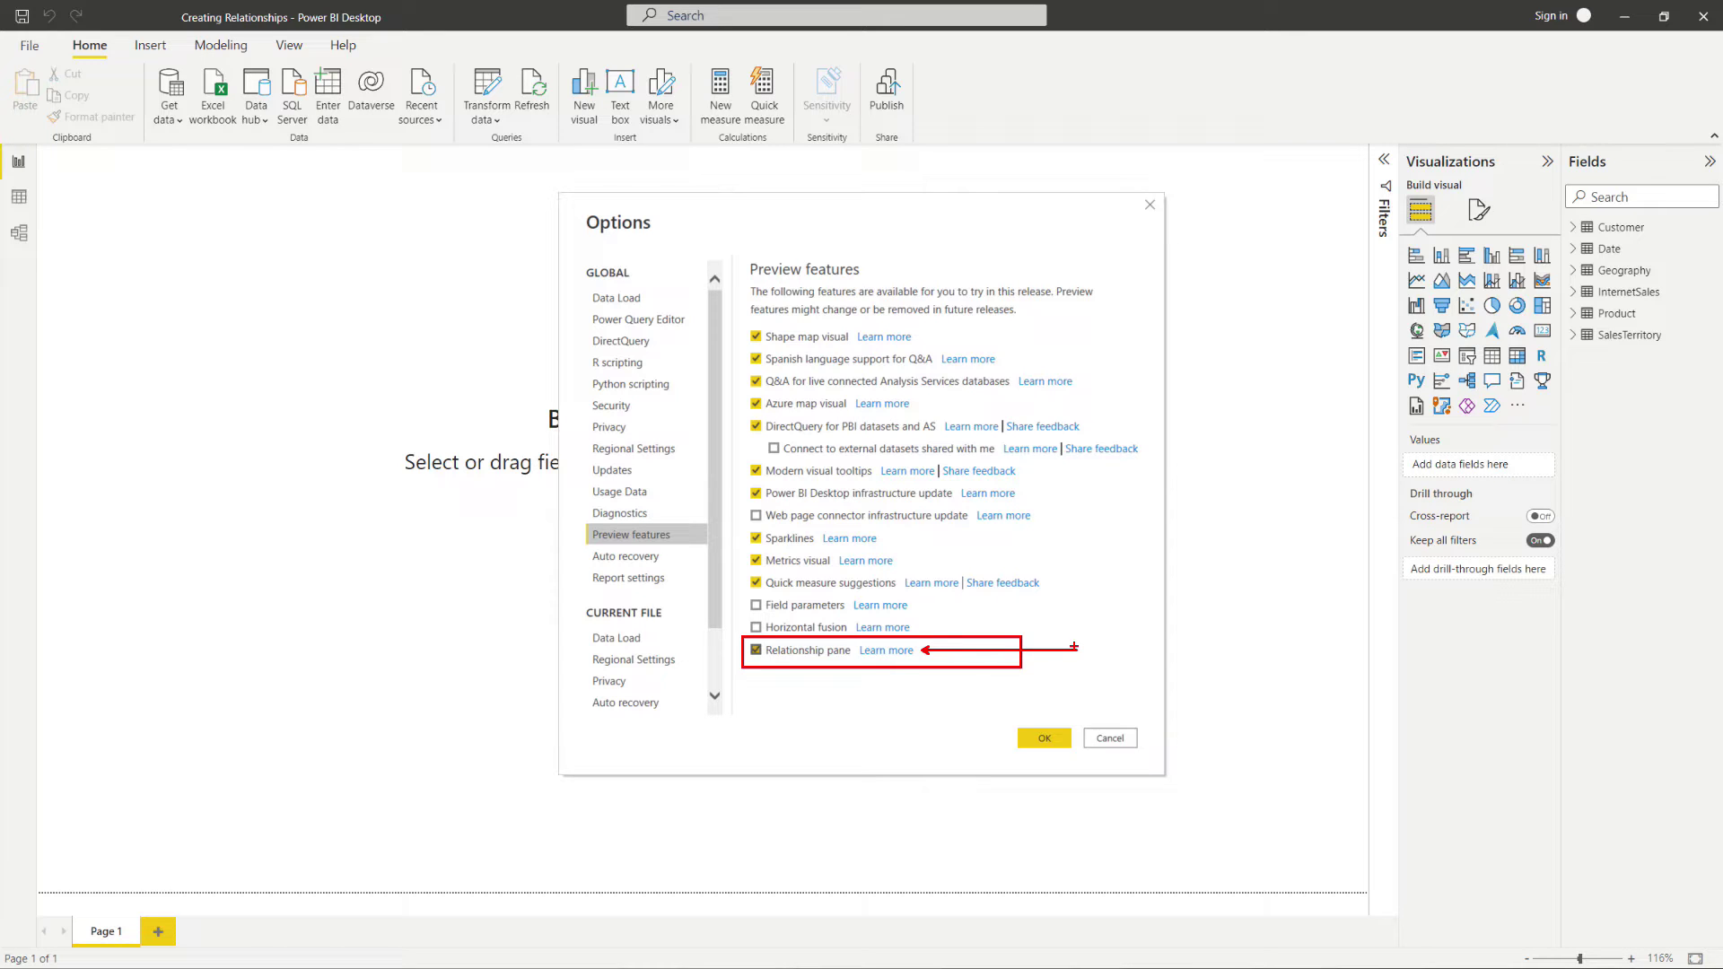
pyautogui.press('Escape')
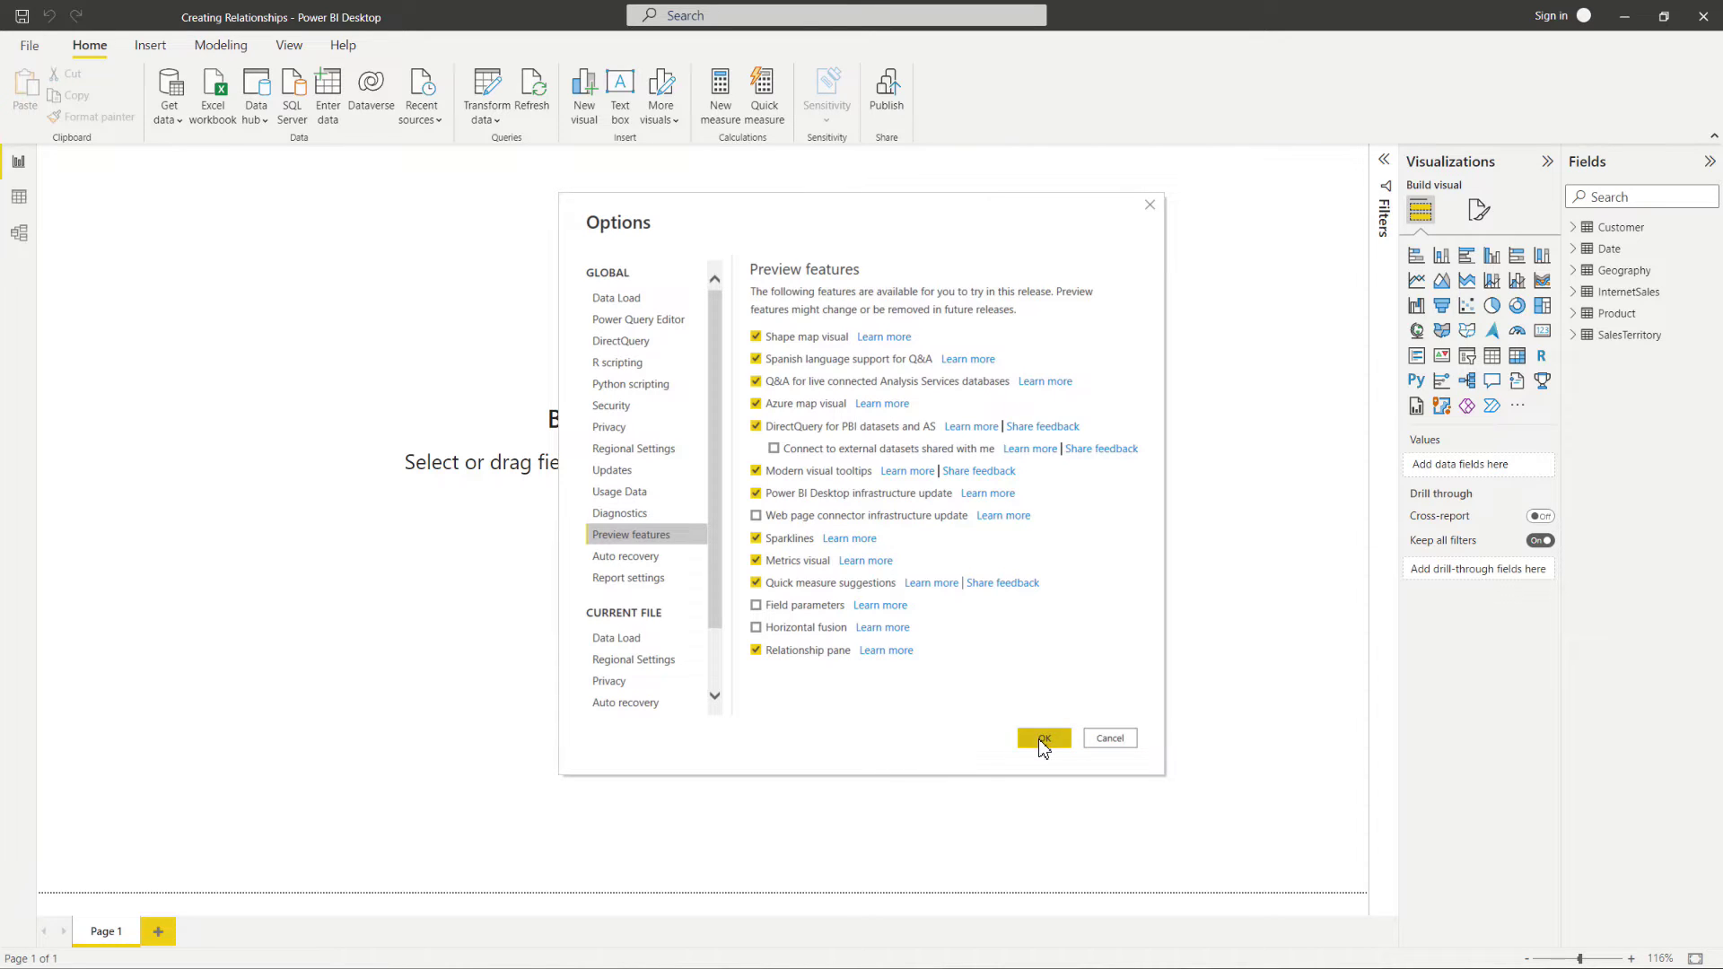
pyautogui.click(1111, 740)
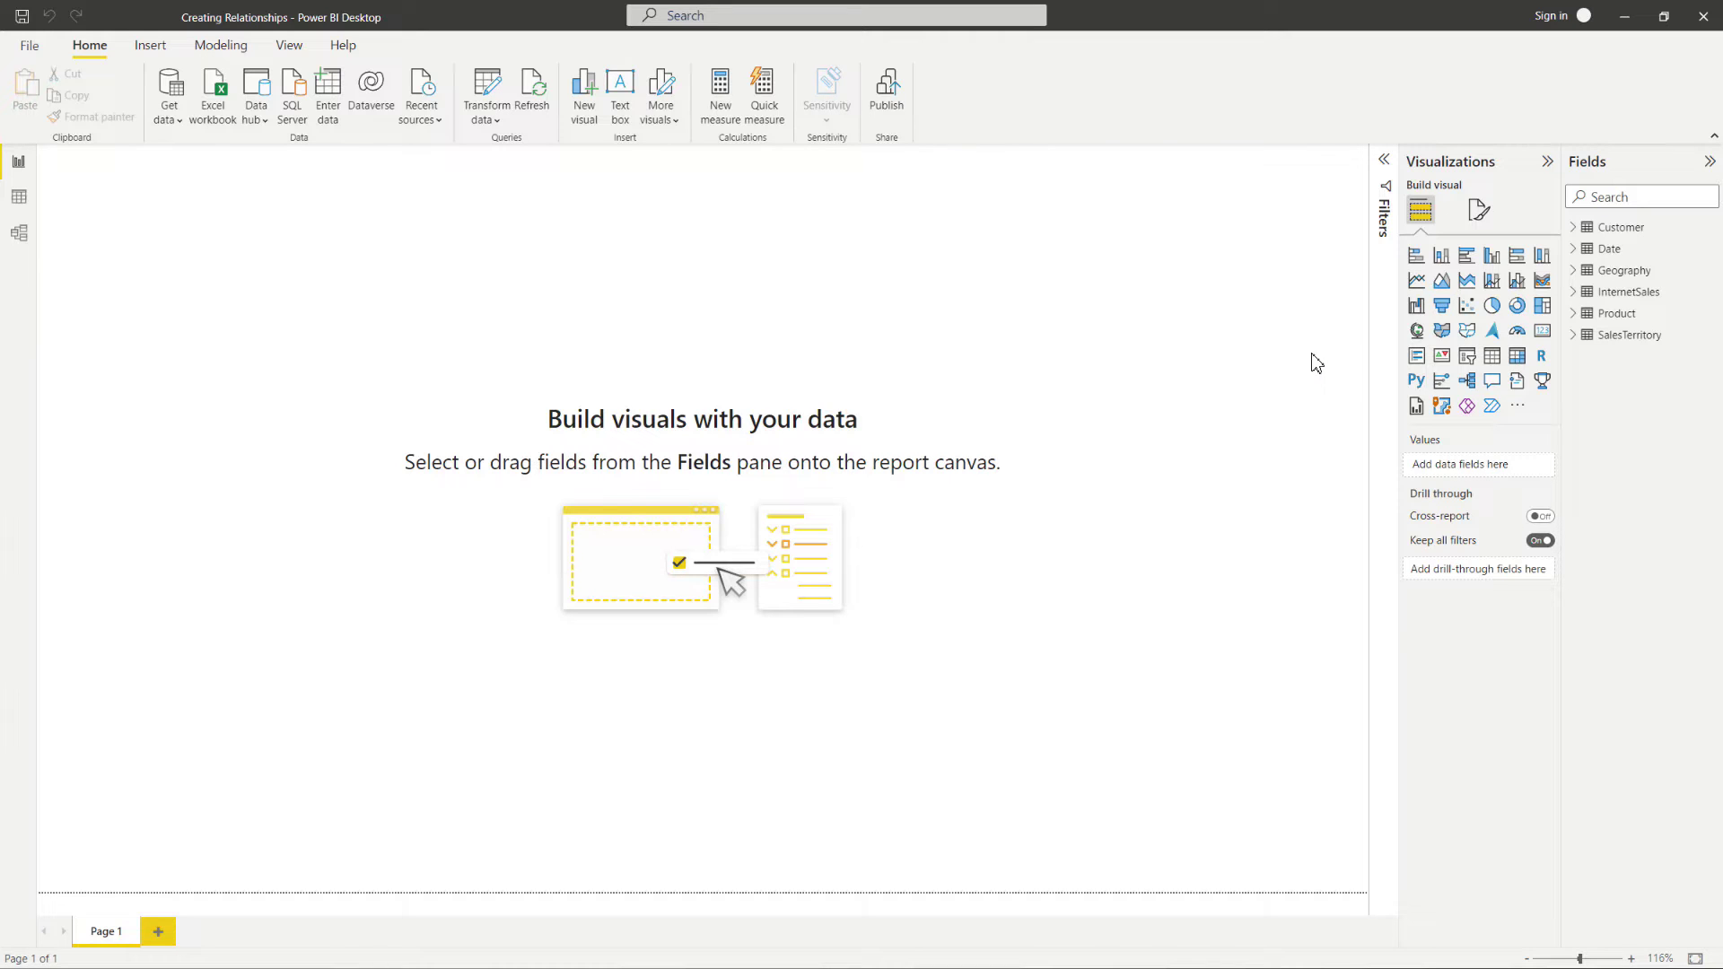
# Step: Add a table visual to the blank report page, enlarge it and move it toward the page's centre
pyautogui.click(1493, 358)
pyautogui.moveTo(335, 433); pyautogui.dragTo(931, 739)
pyautogui.moveTo(574, 476); pyautogui.dragTo(687, 446)
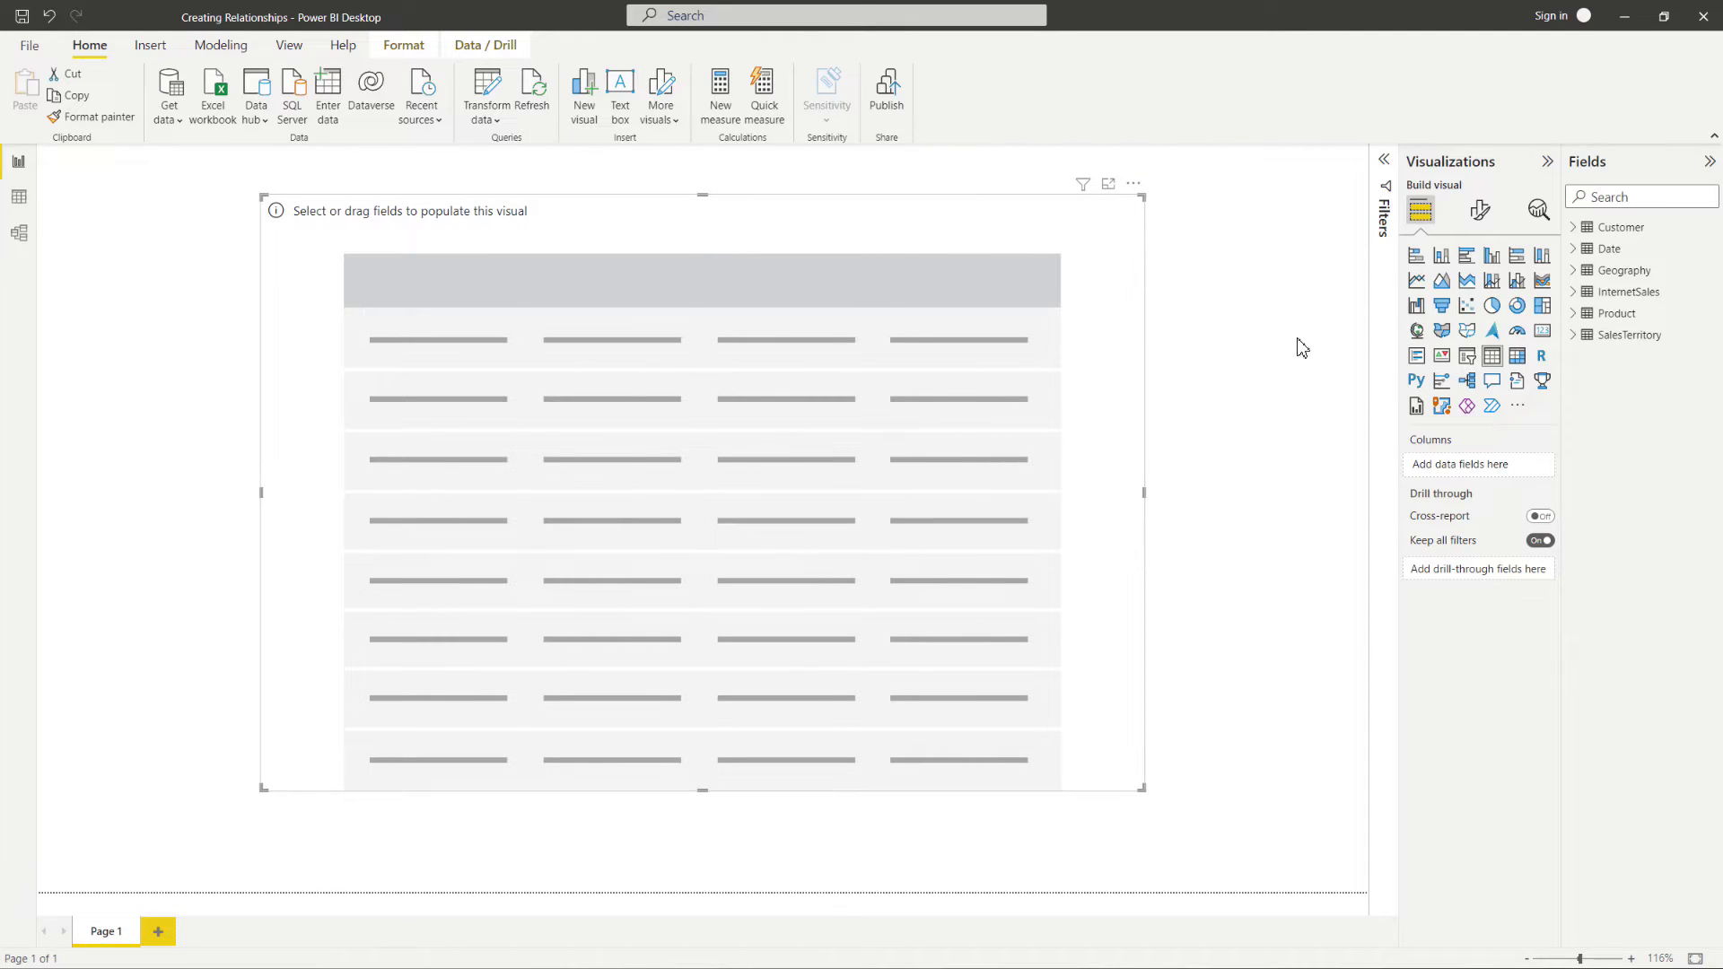
# Step: Fill the table visual with Date from the Date table and Sales Amount from the InternetSales table
pyautogui.click(1575, 250)
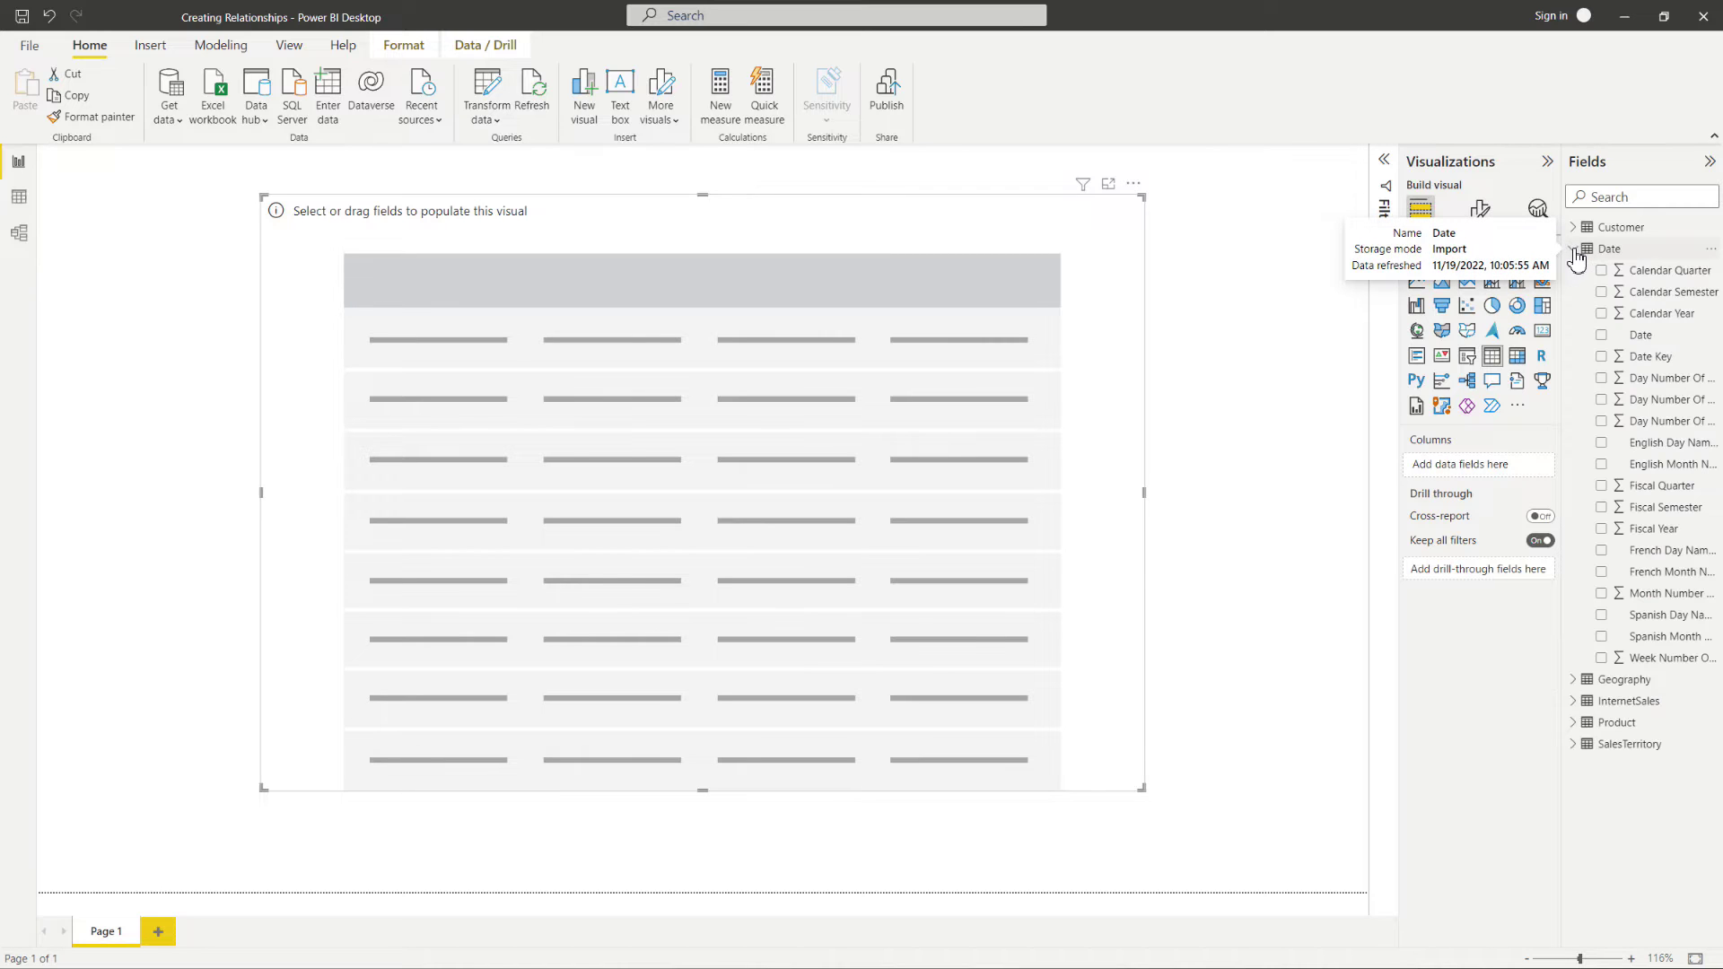
pyautogui.click(1603, 337)
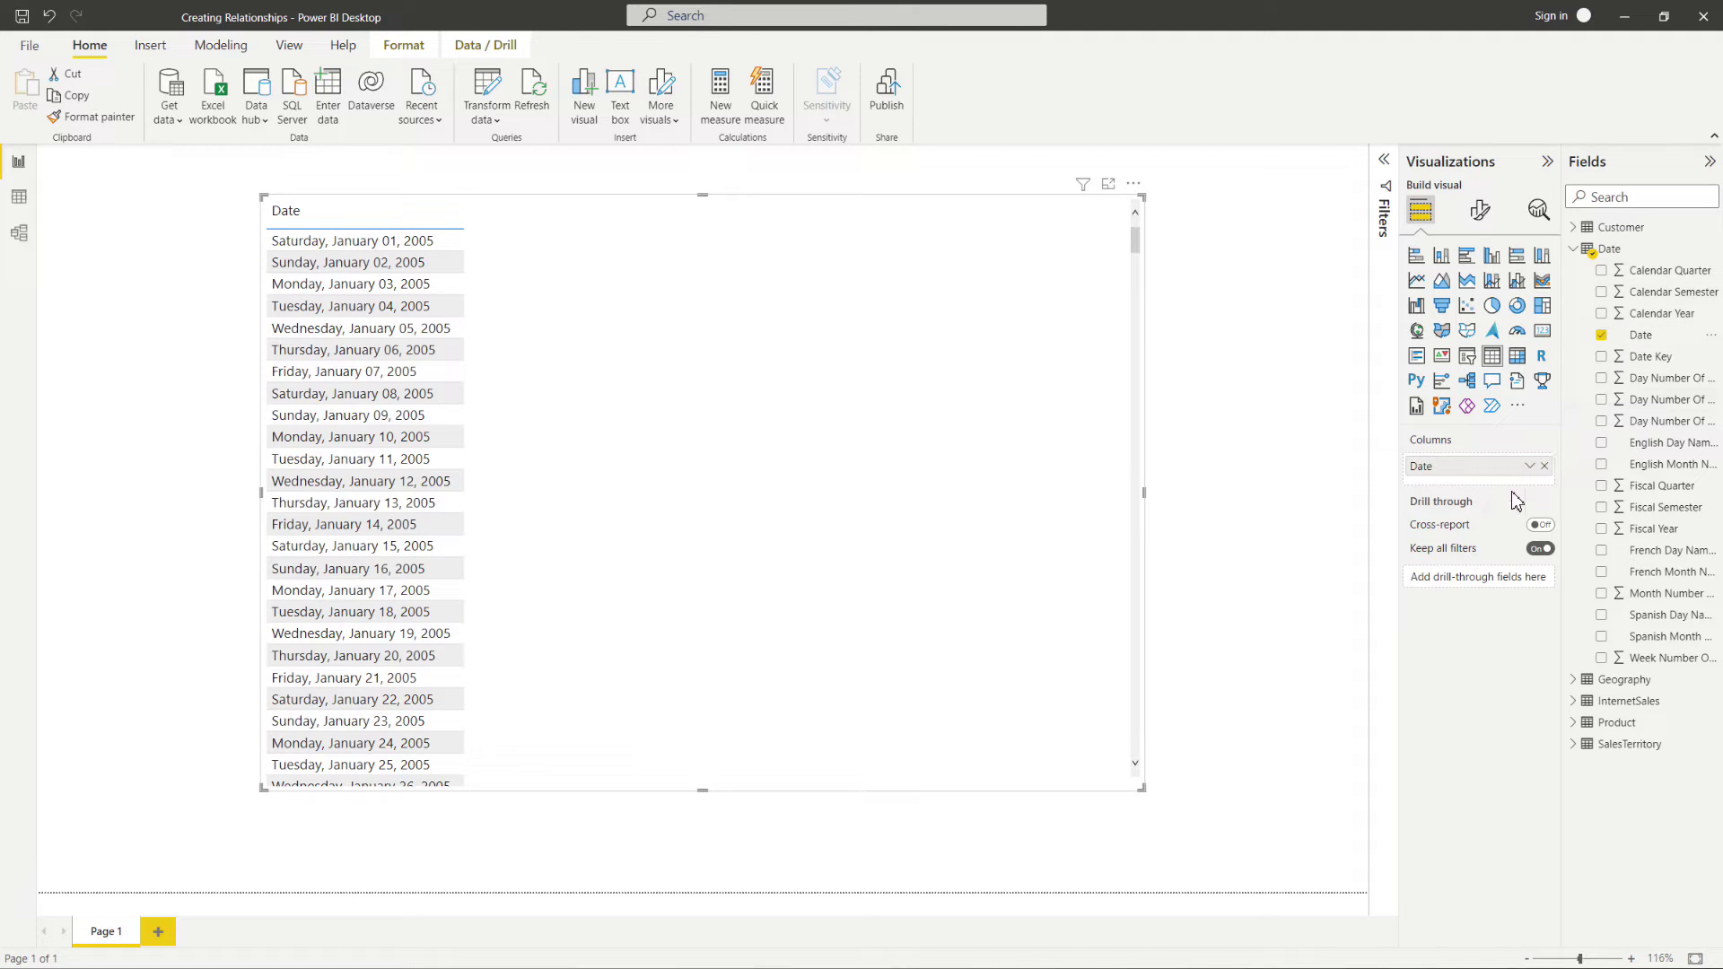
pyautogui.click(1576, 702)
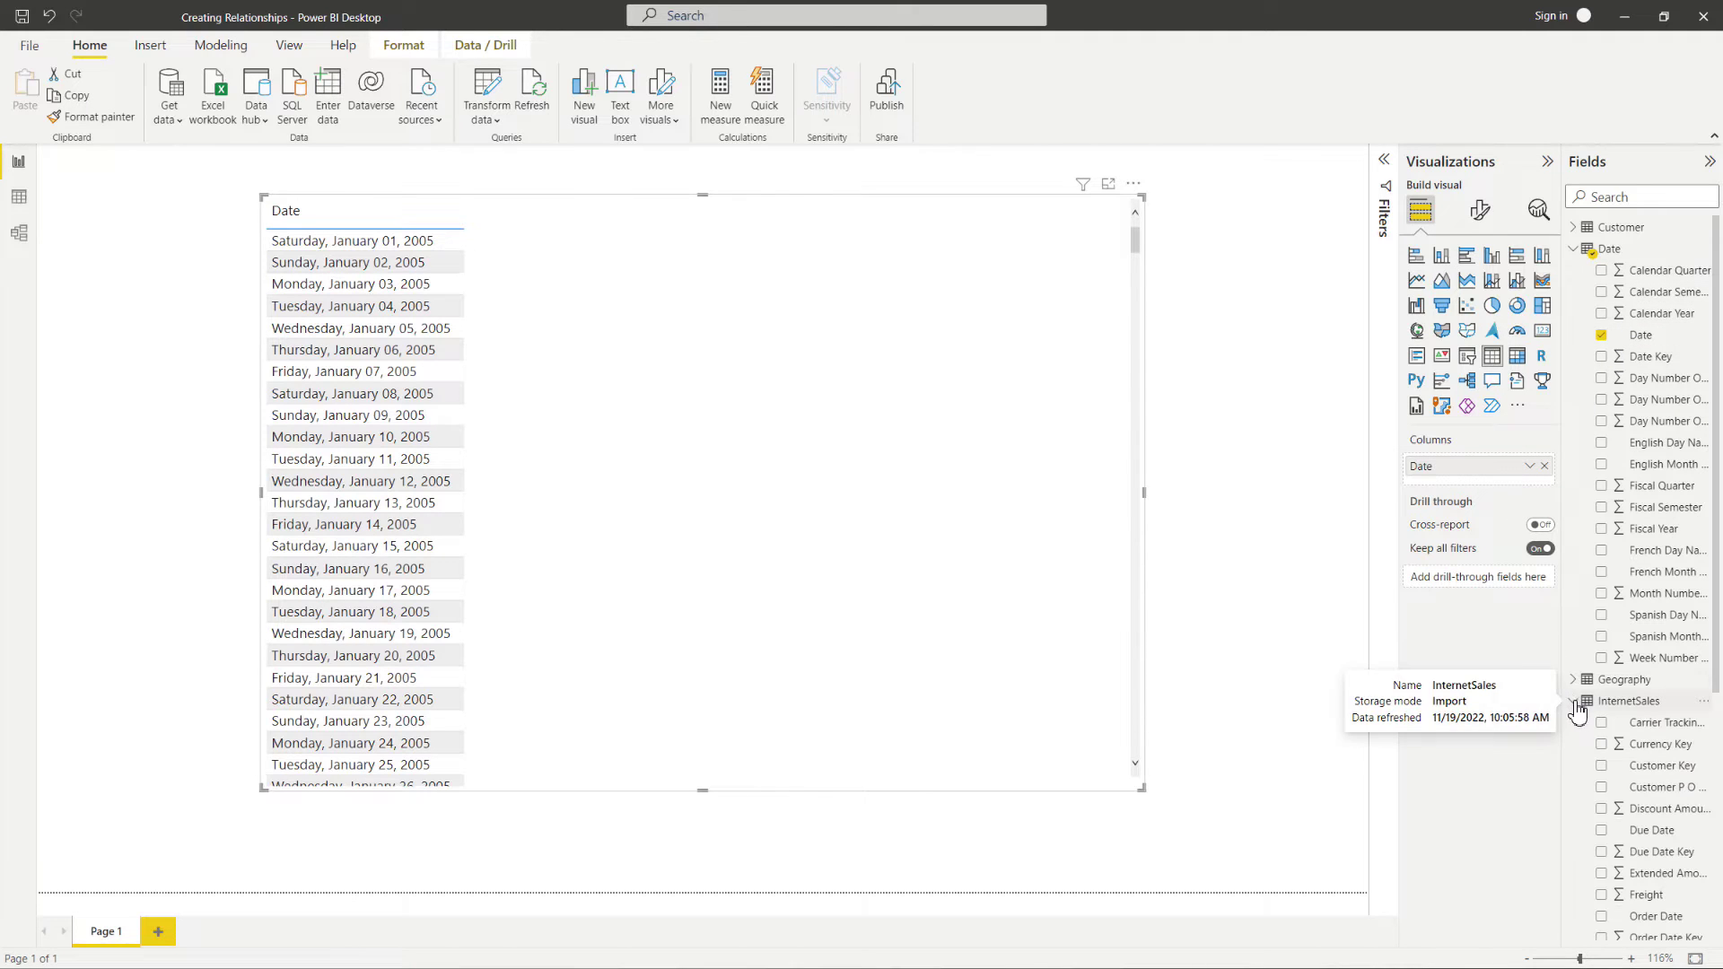
pyautogui.scroll(-5, 1607, 644)
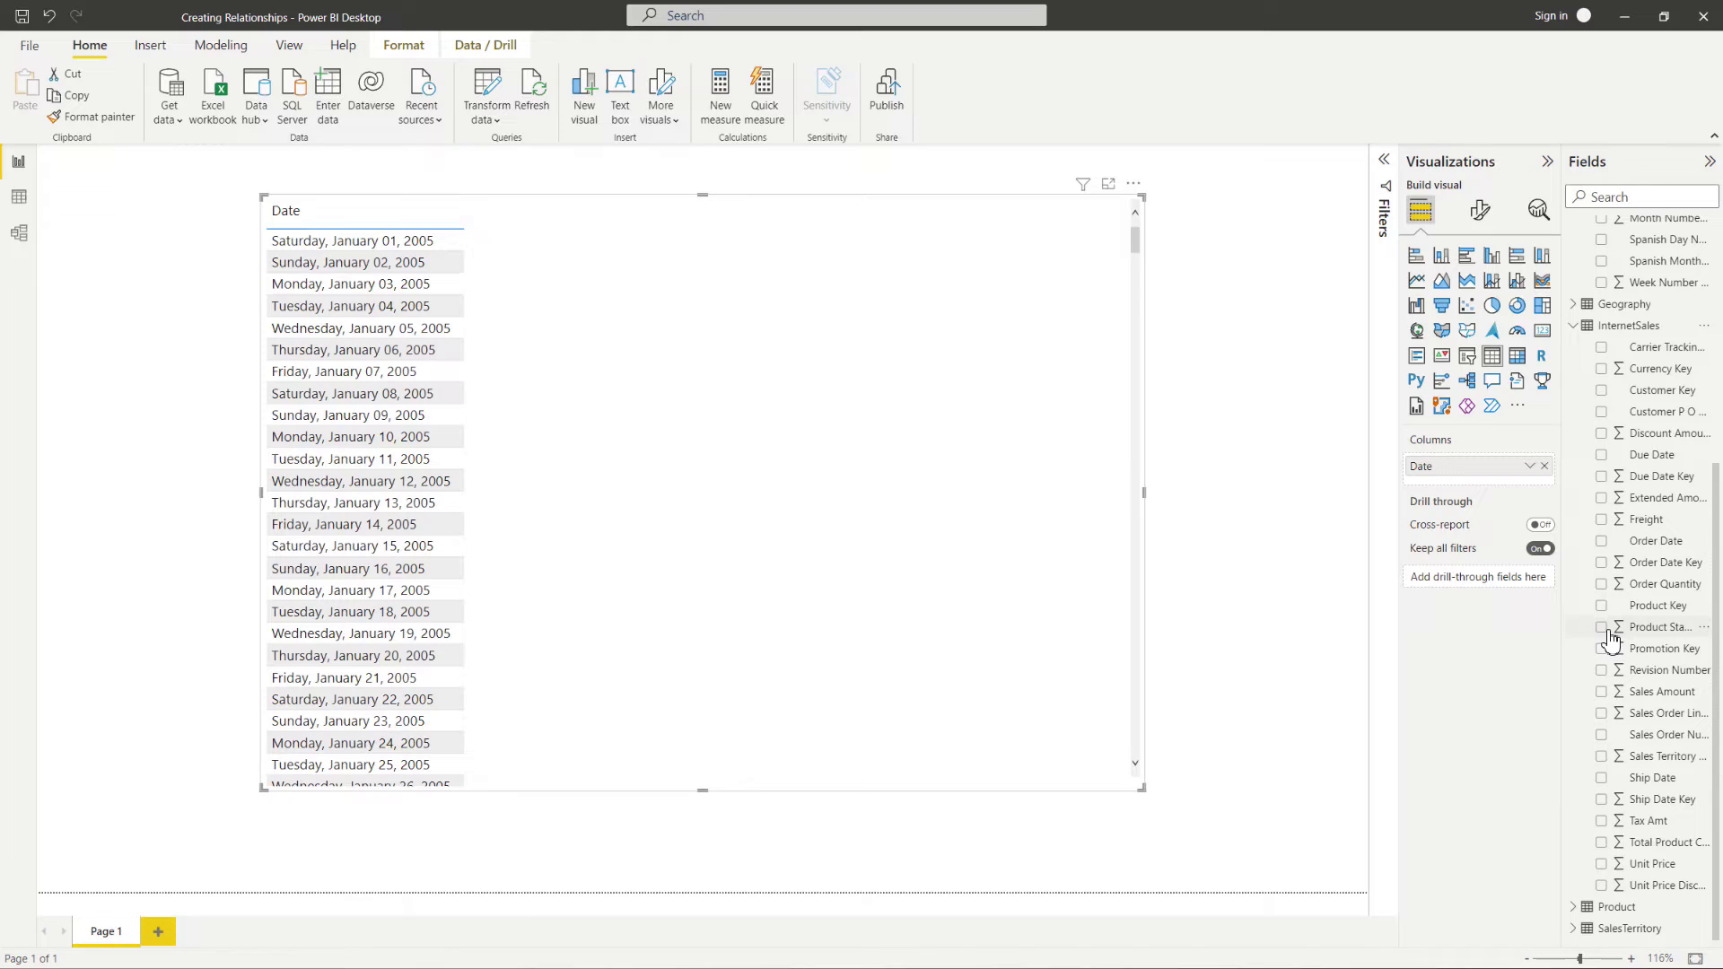
pyautogui.click(1602, 693)
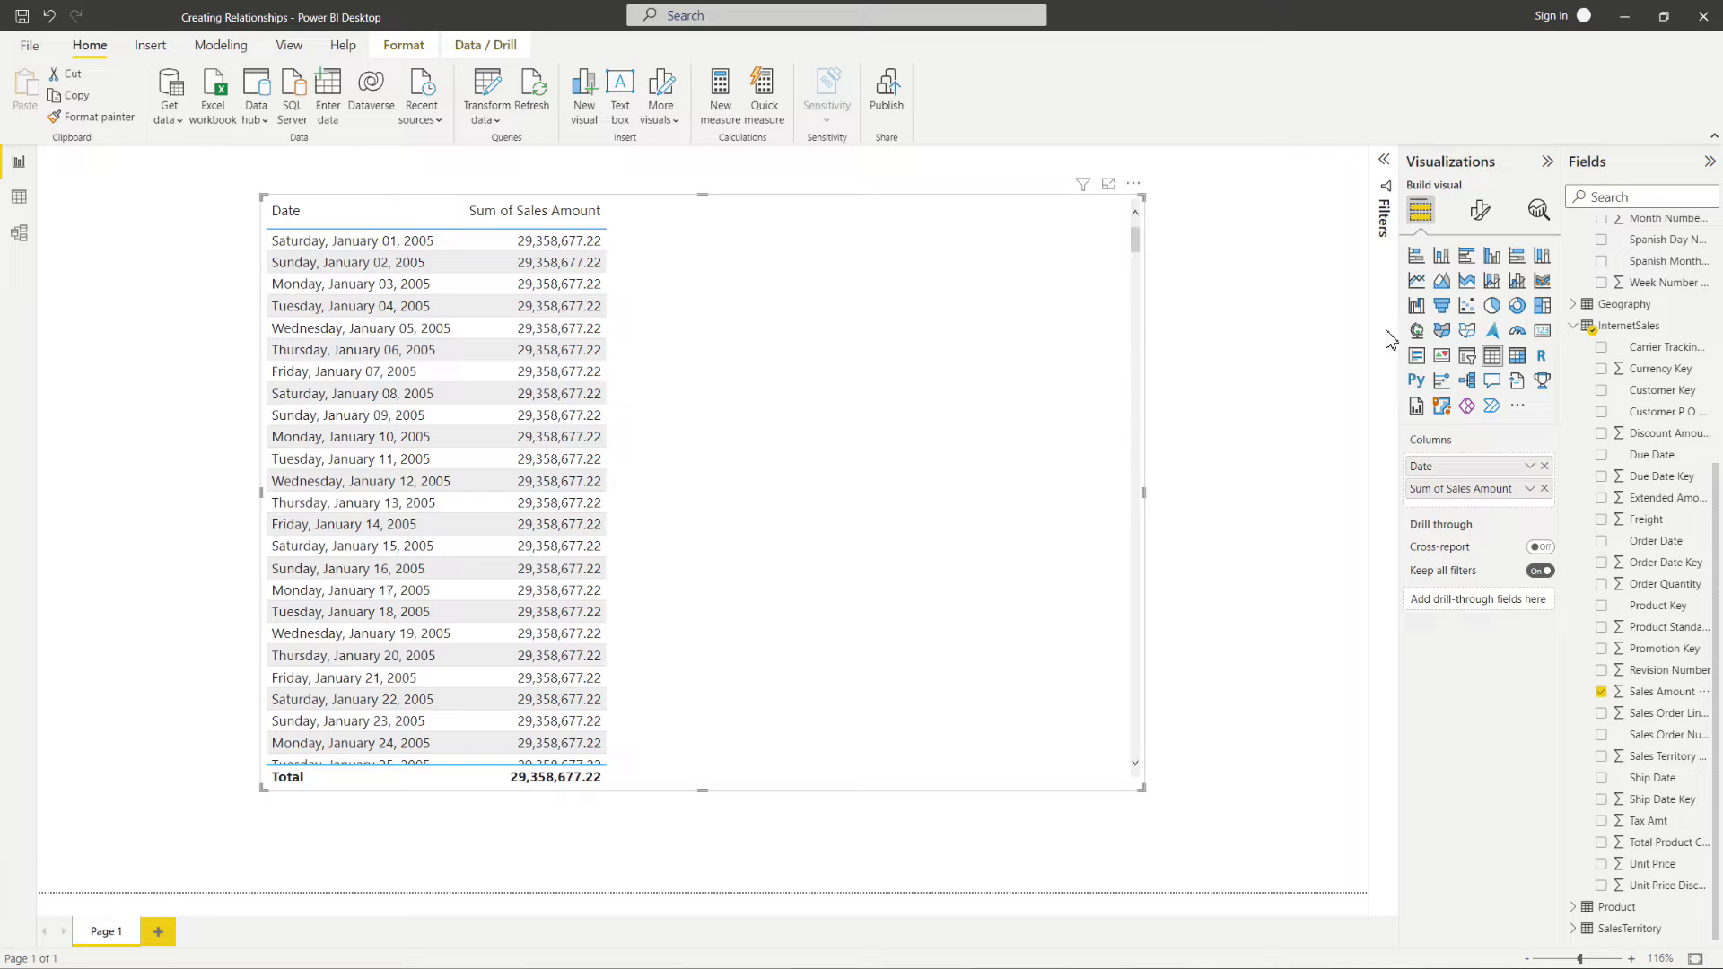
# Step: Open relationship management for the InternetSales table and autodetect new relationships
pyautogui.rightClick(1620, 331)
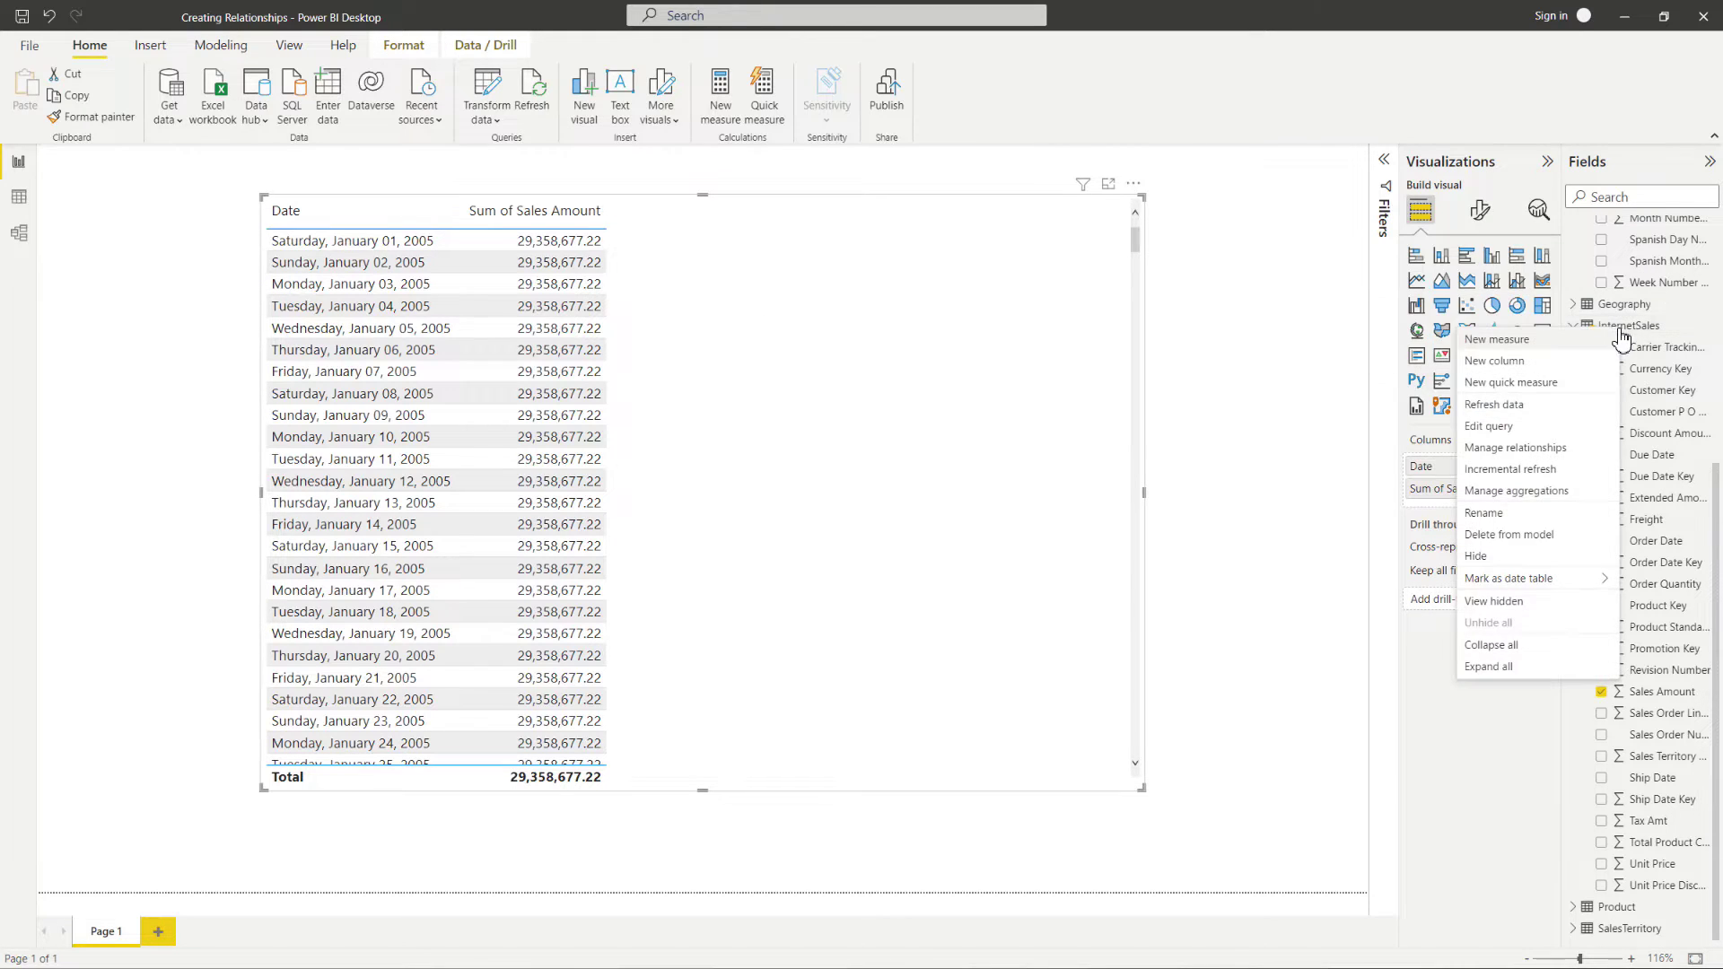
pyautogui.click(1599, 453)
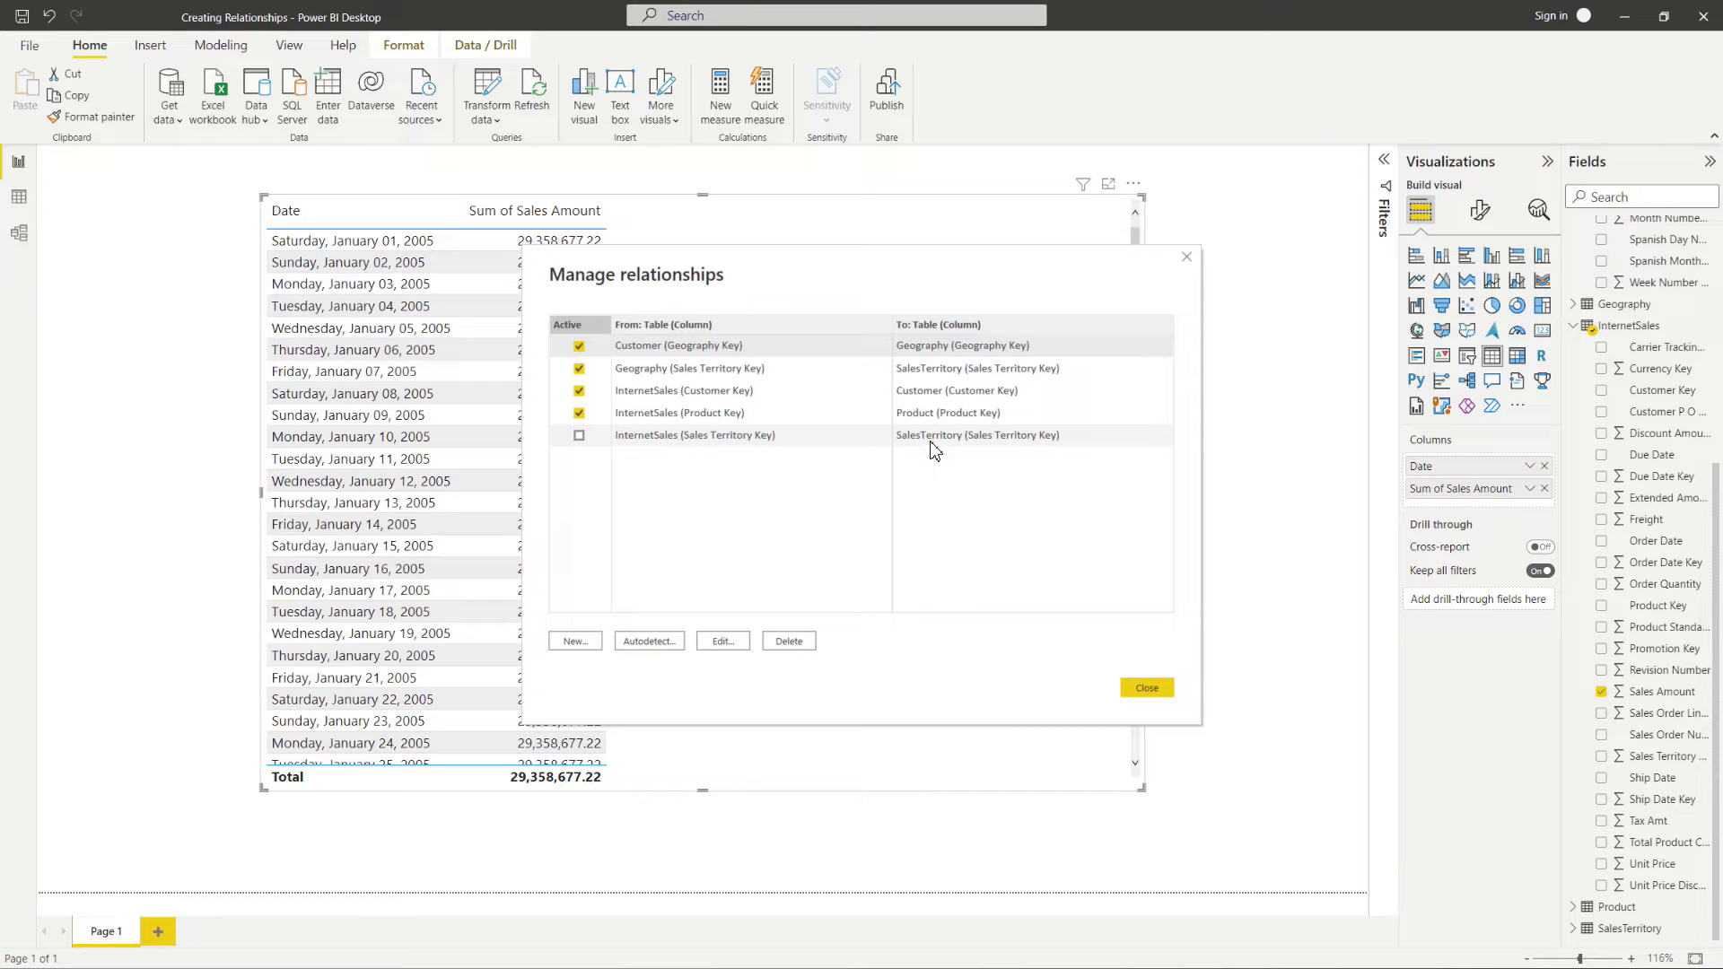
pyautogui.click(649, 643)
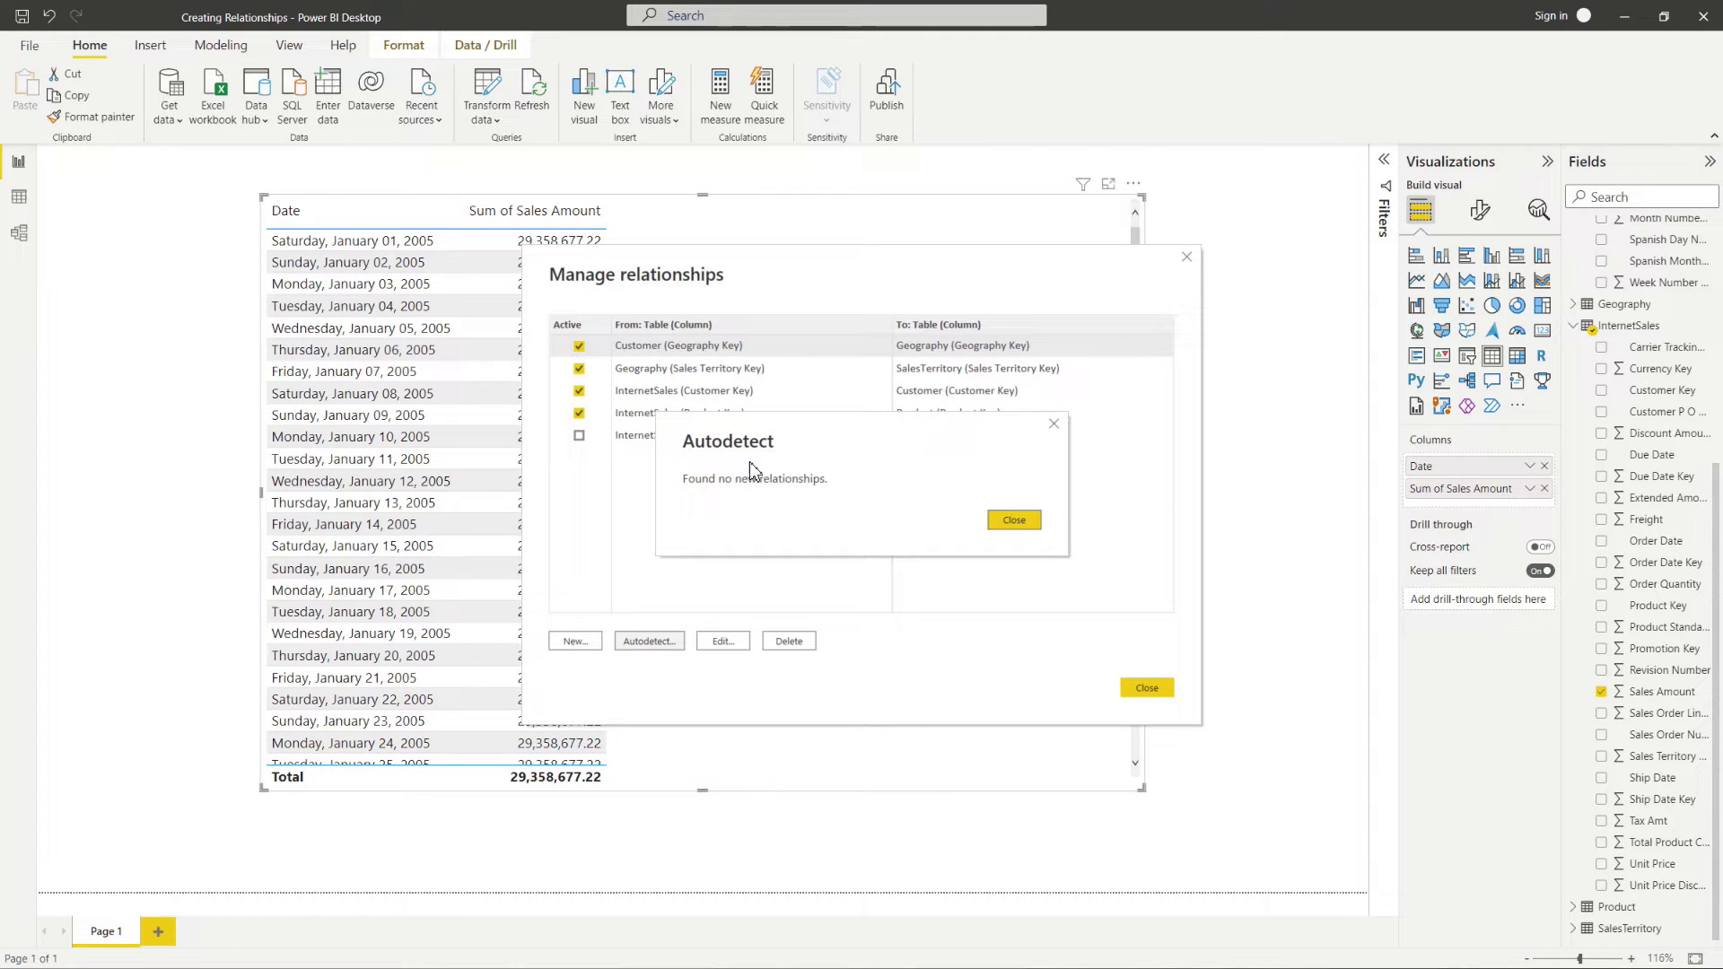
pyautogui.click(998, 525)
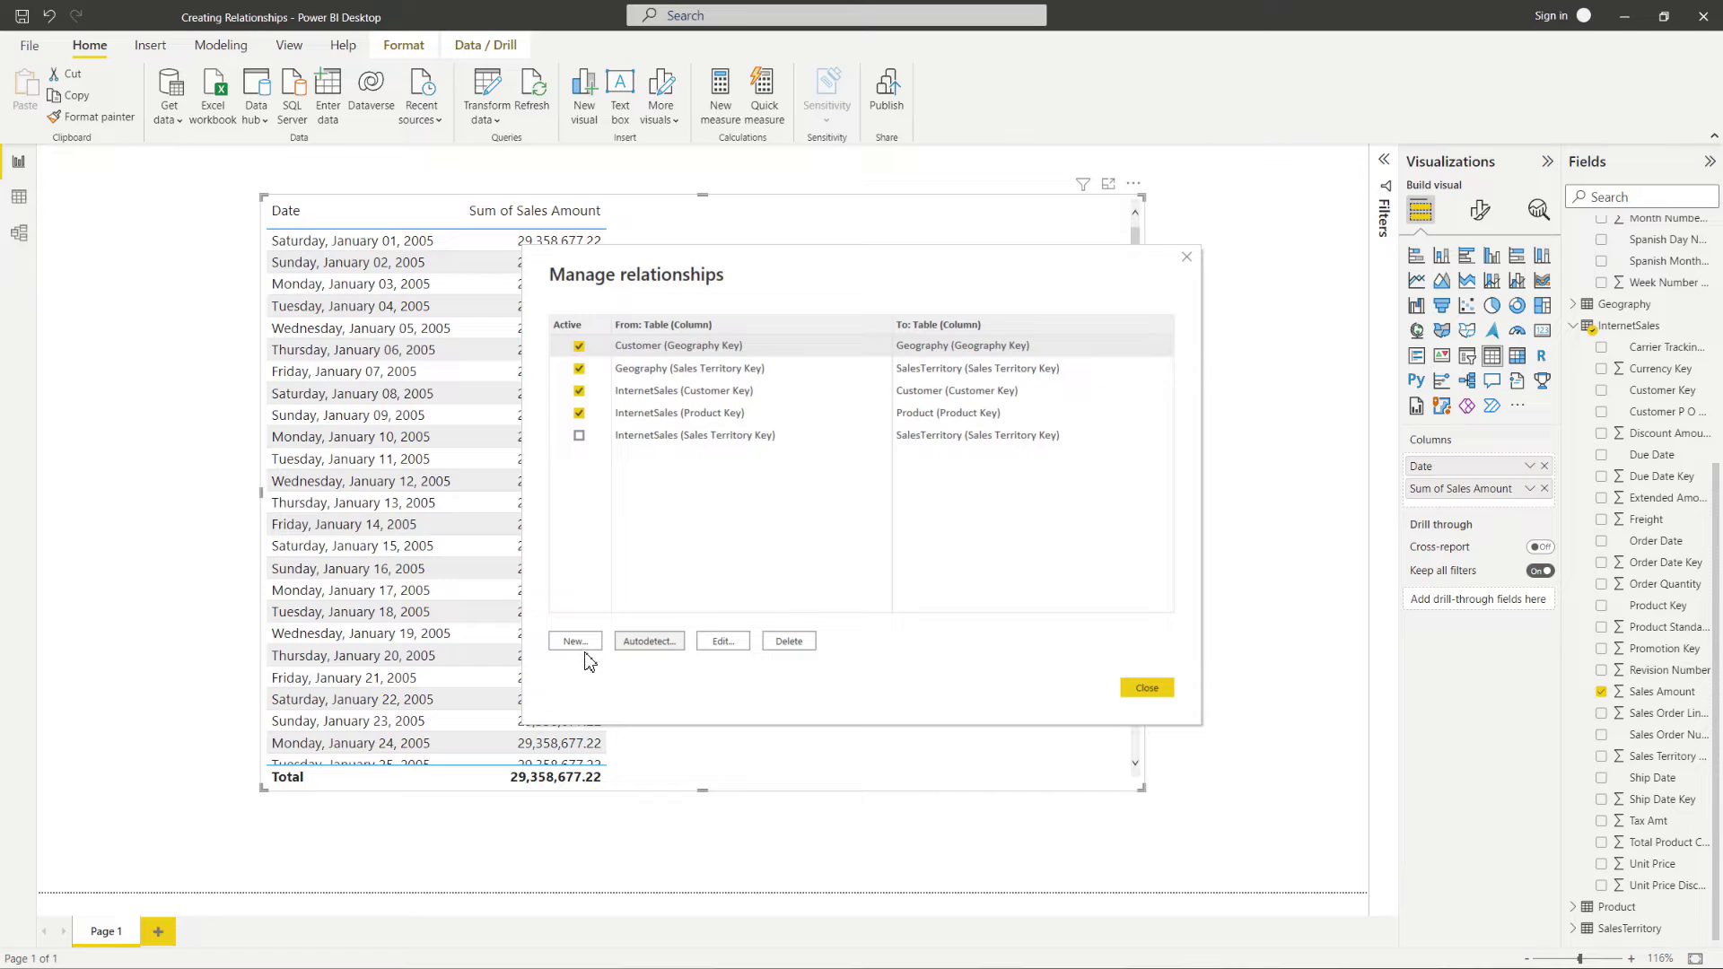
# Step: Create an active one-to-many relationship from Date Key in Date to Order Date Key in InternetSales, with single cross filter direction
pyautogui.moveTo(572, 655); pyautogui.dragTo(579, 723)
pyautogui.click(573, 643)
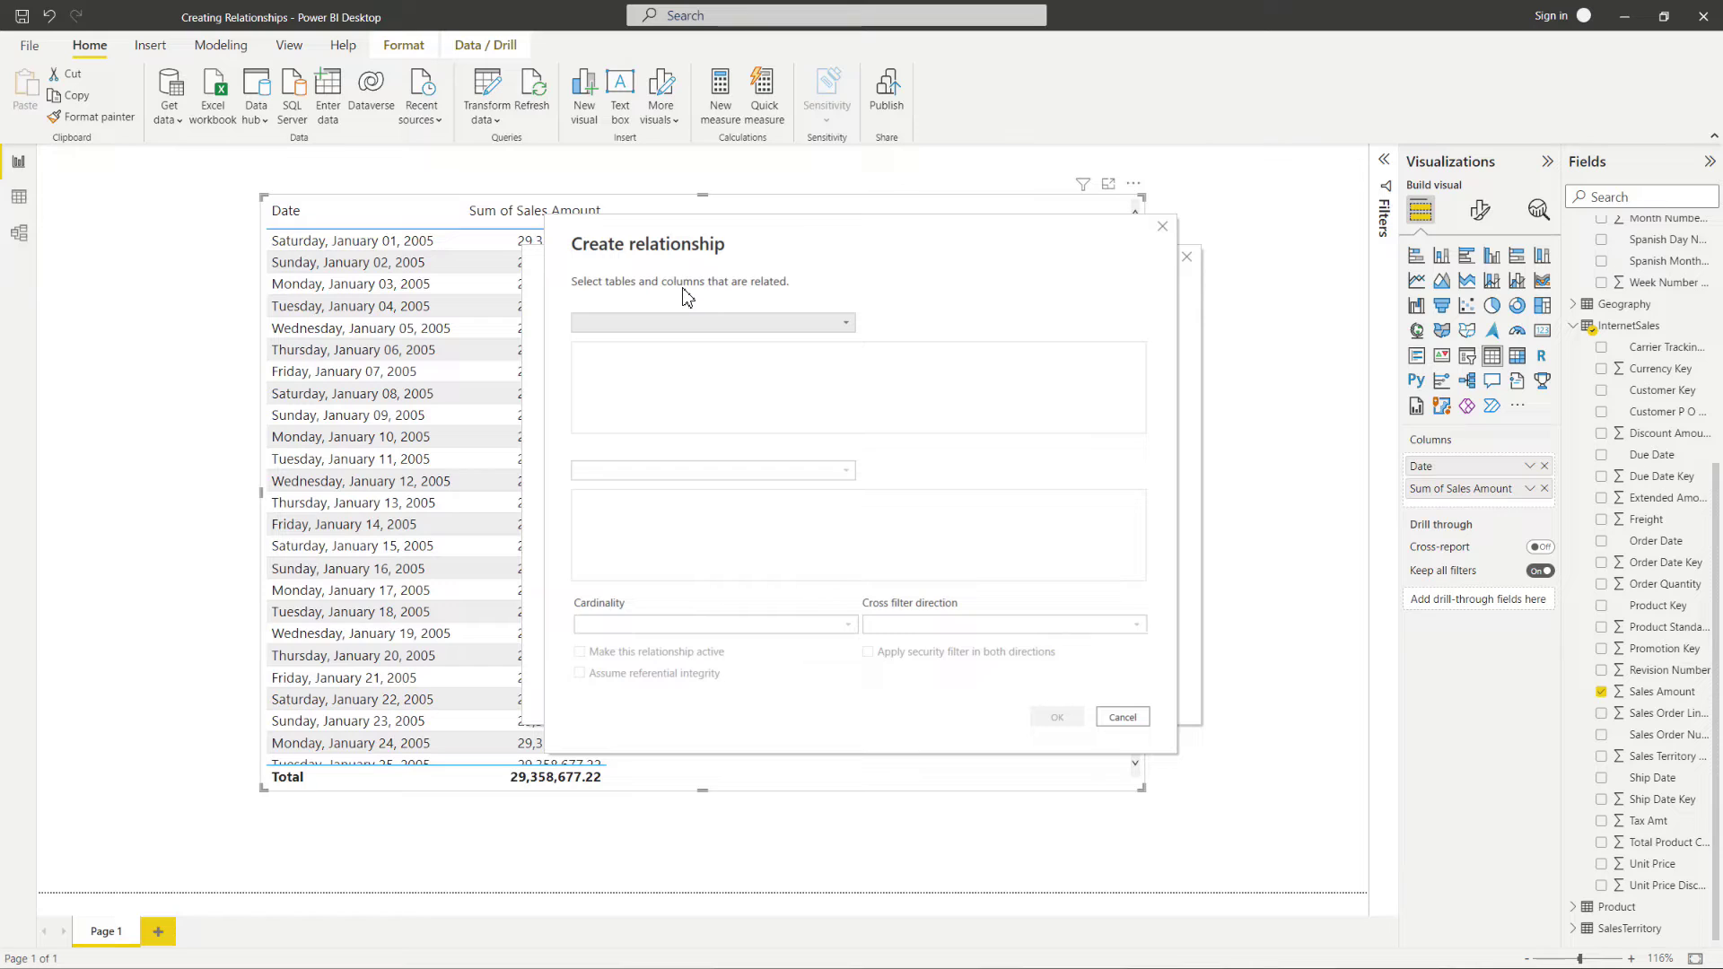
pyautogui.click(850, 325)
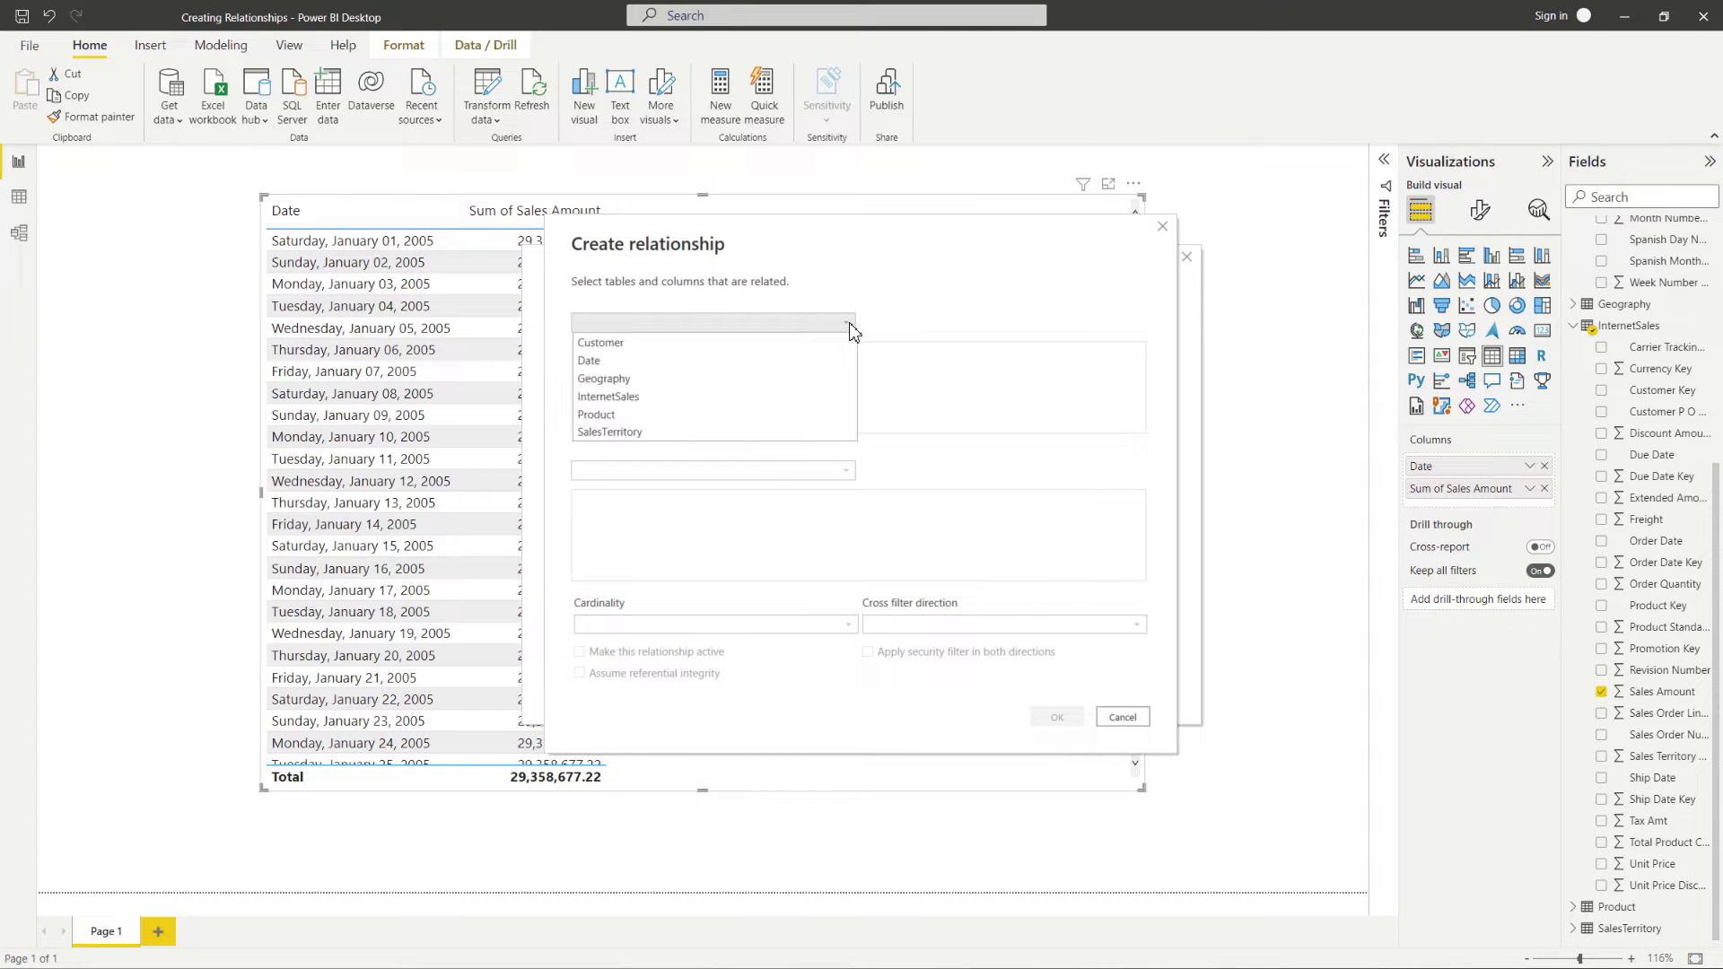
pyautogui.click(805, 362)
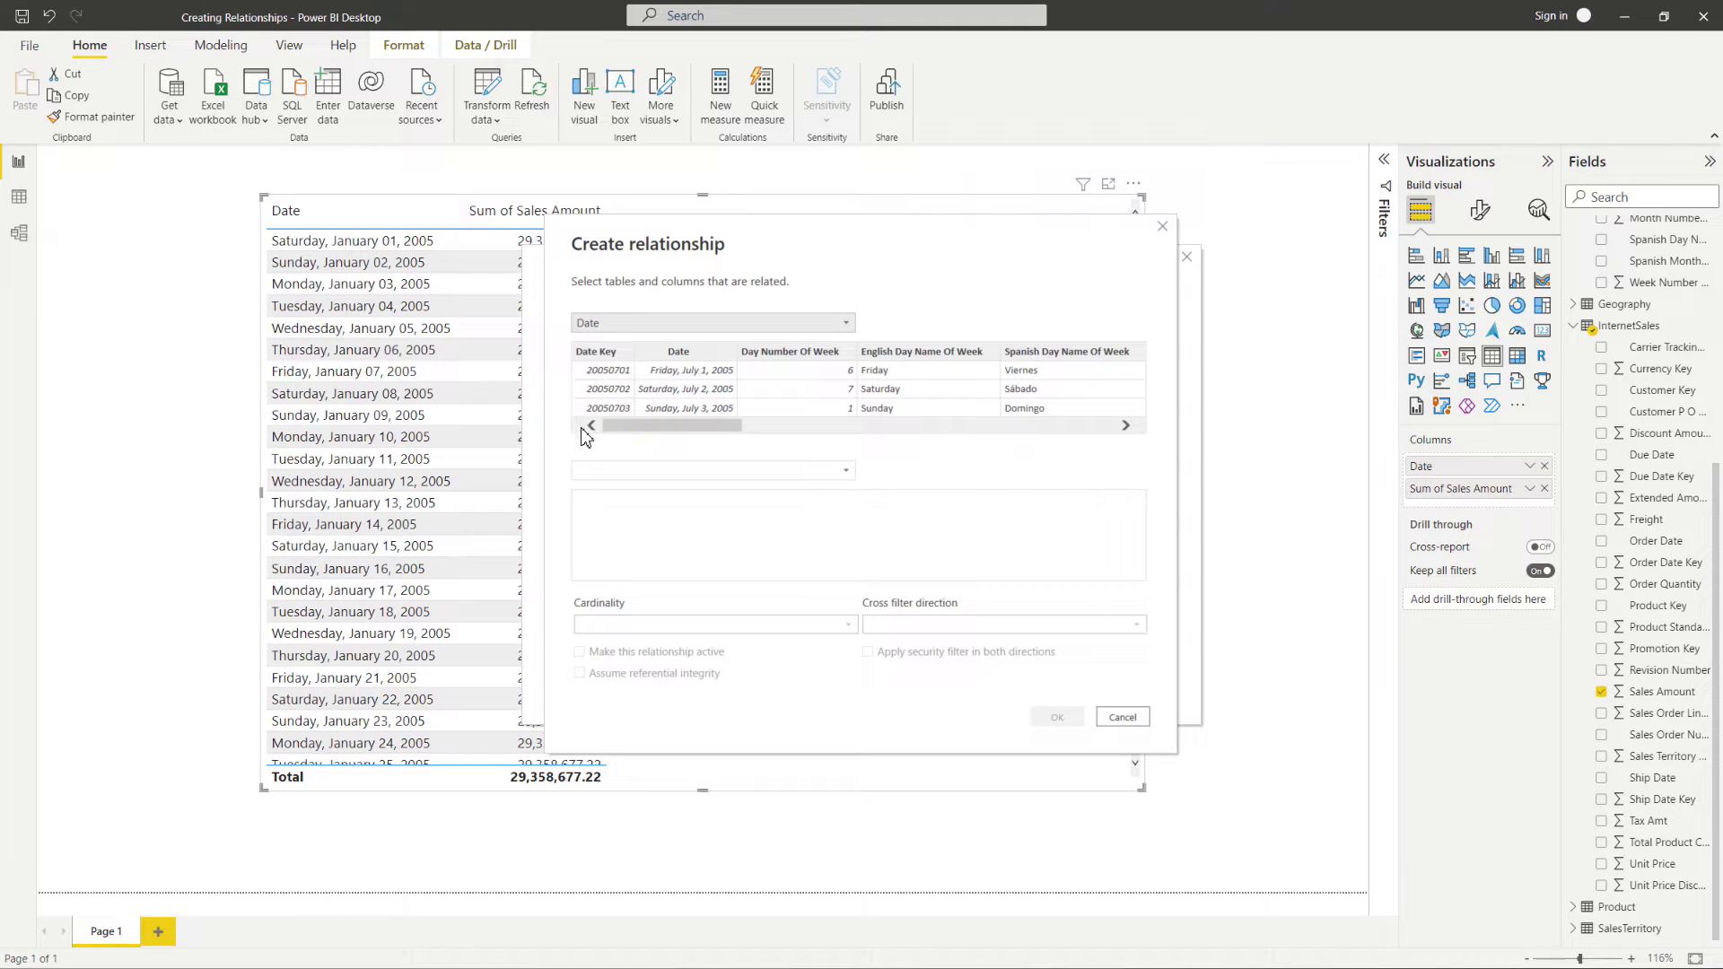
pyautogui.click(852, 477)
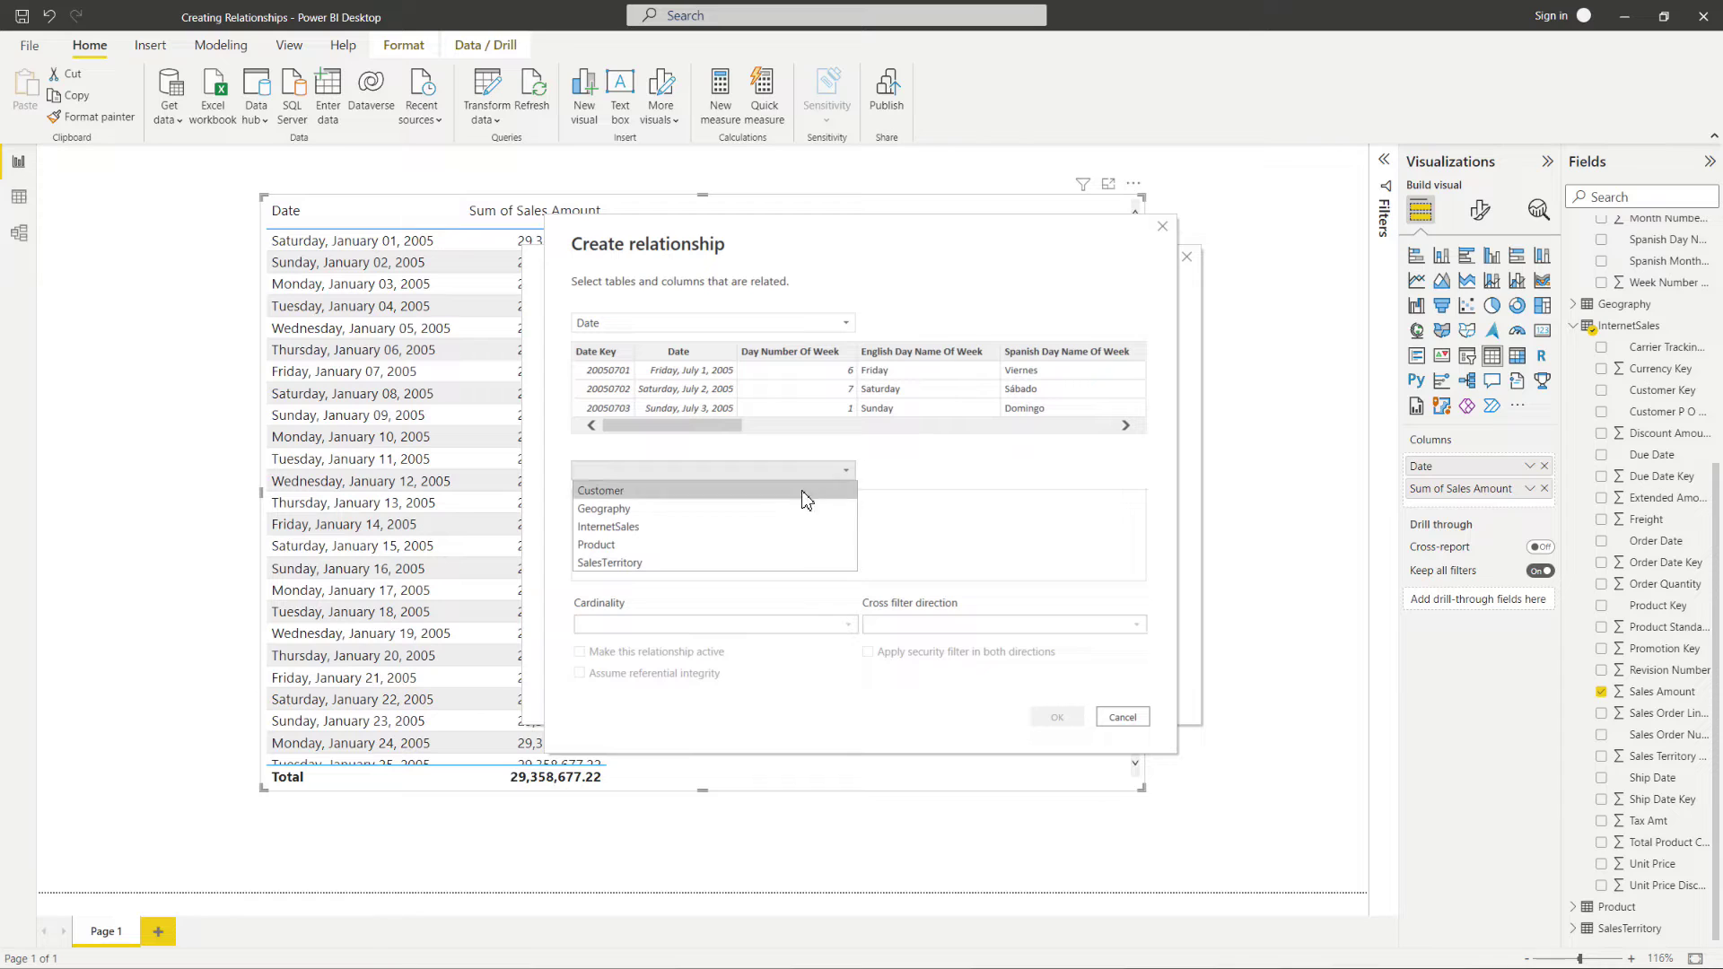
pyautogui.click(761, 529)
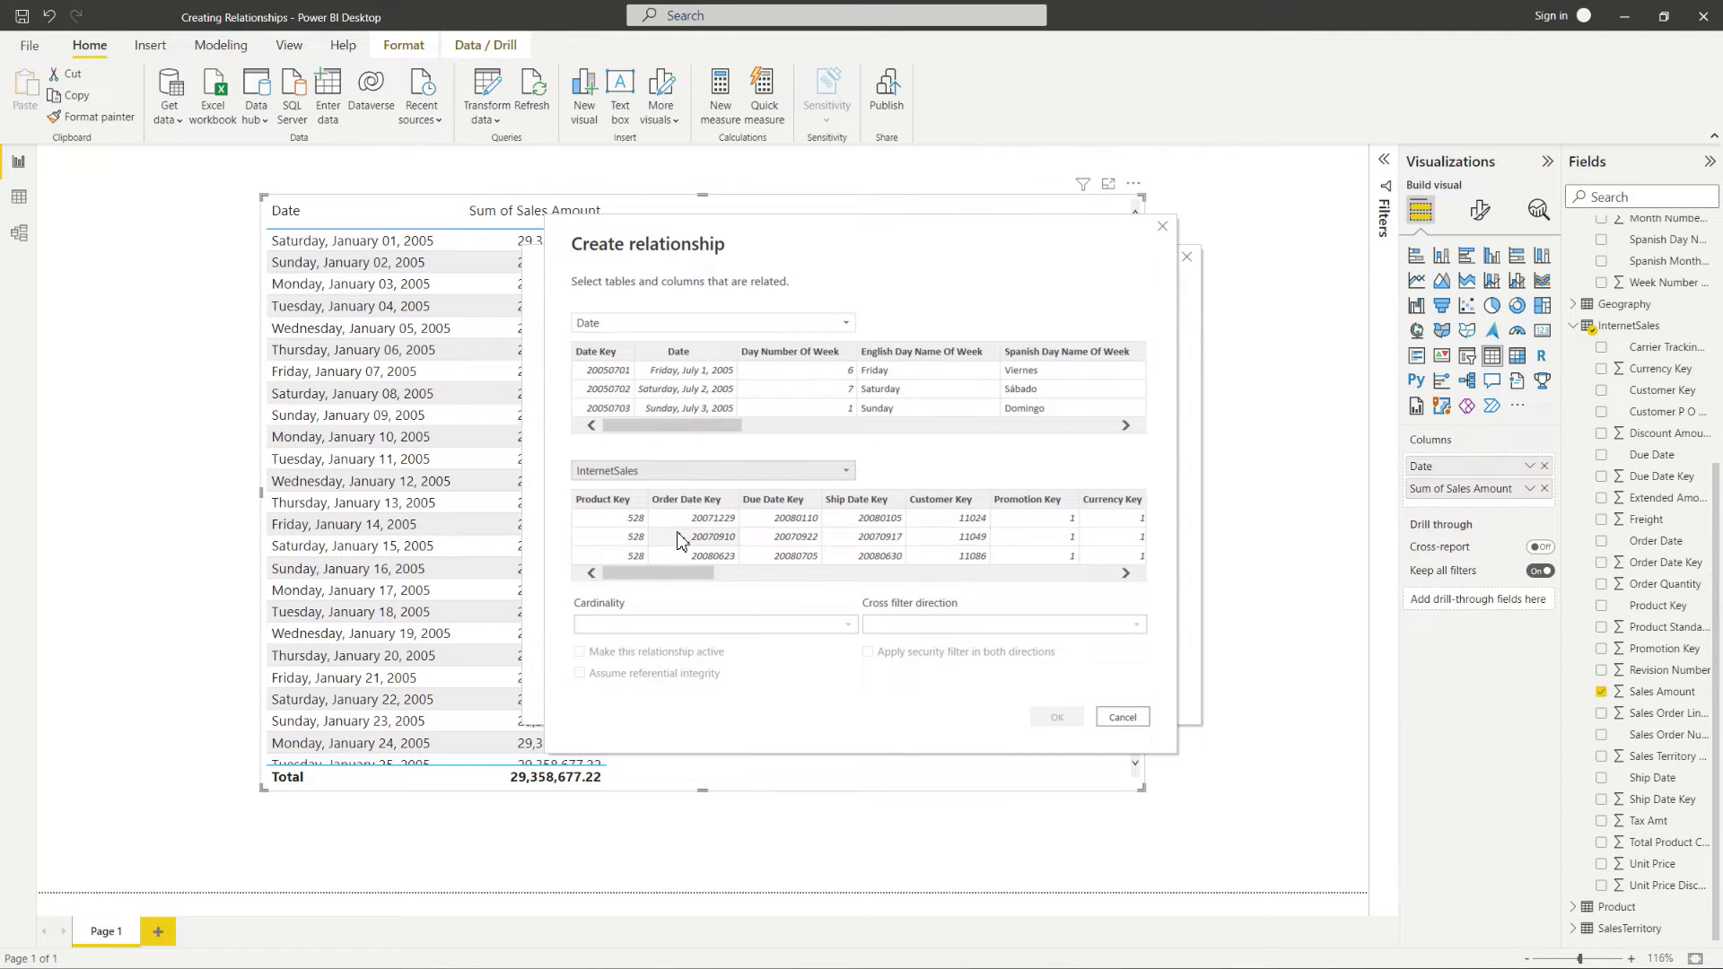
pyautogui.click(614, 359)
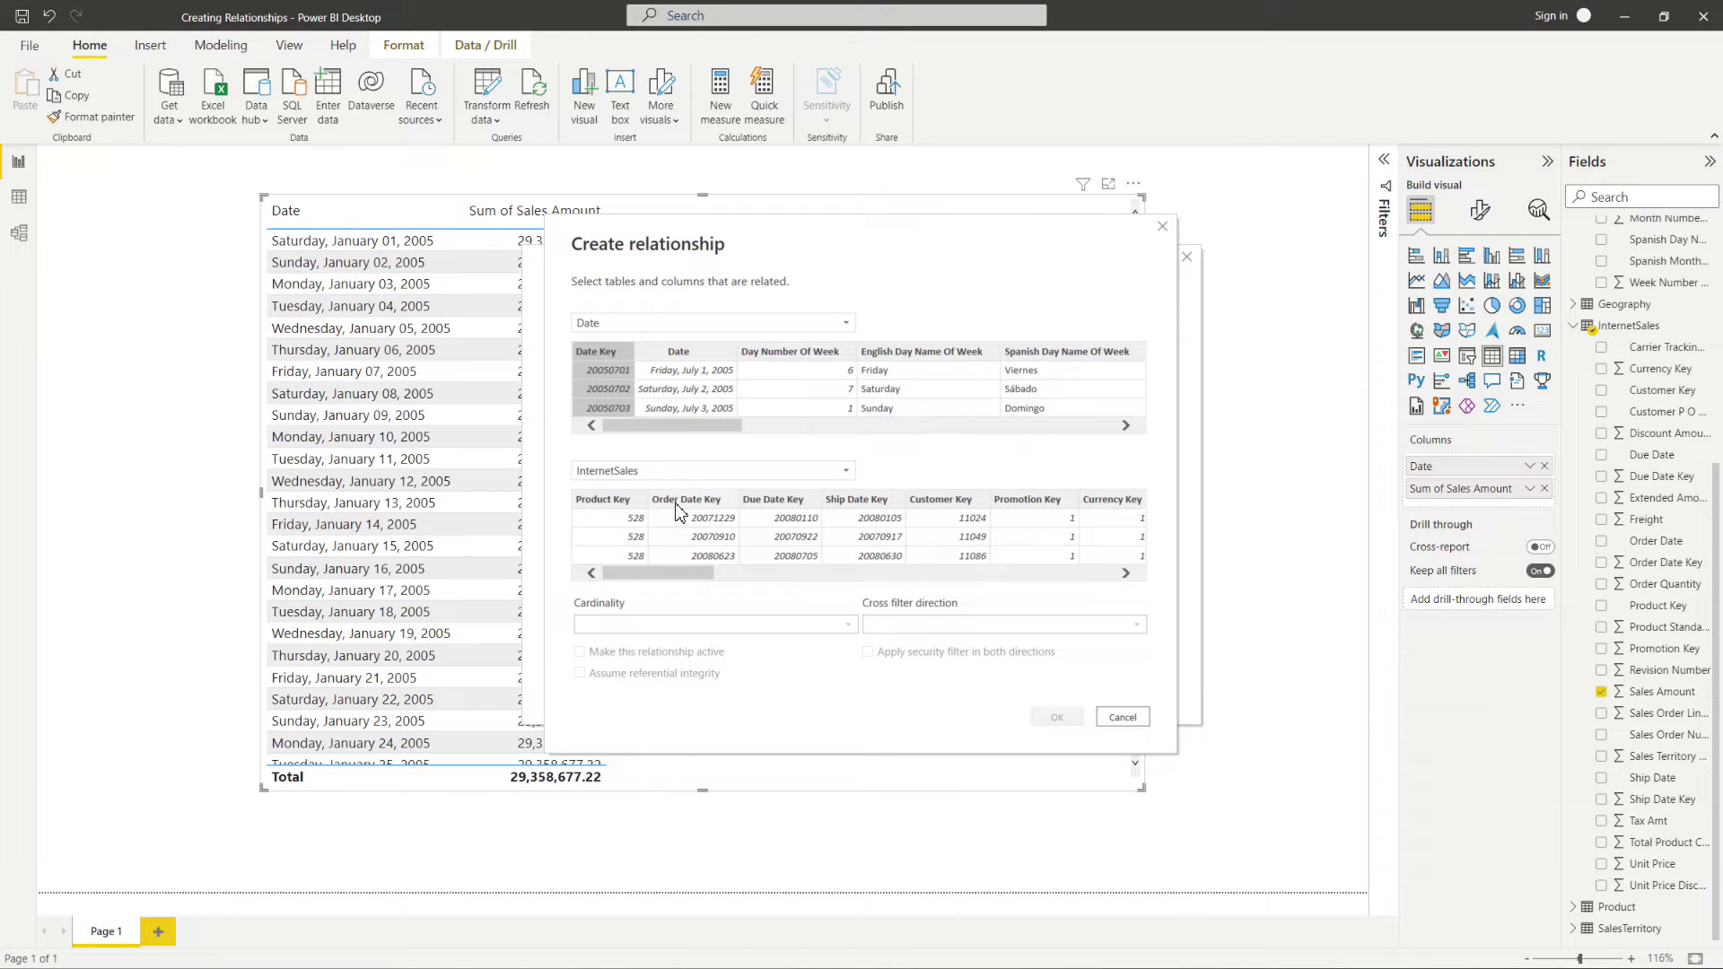
pyautogui.click(731, 504)
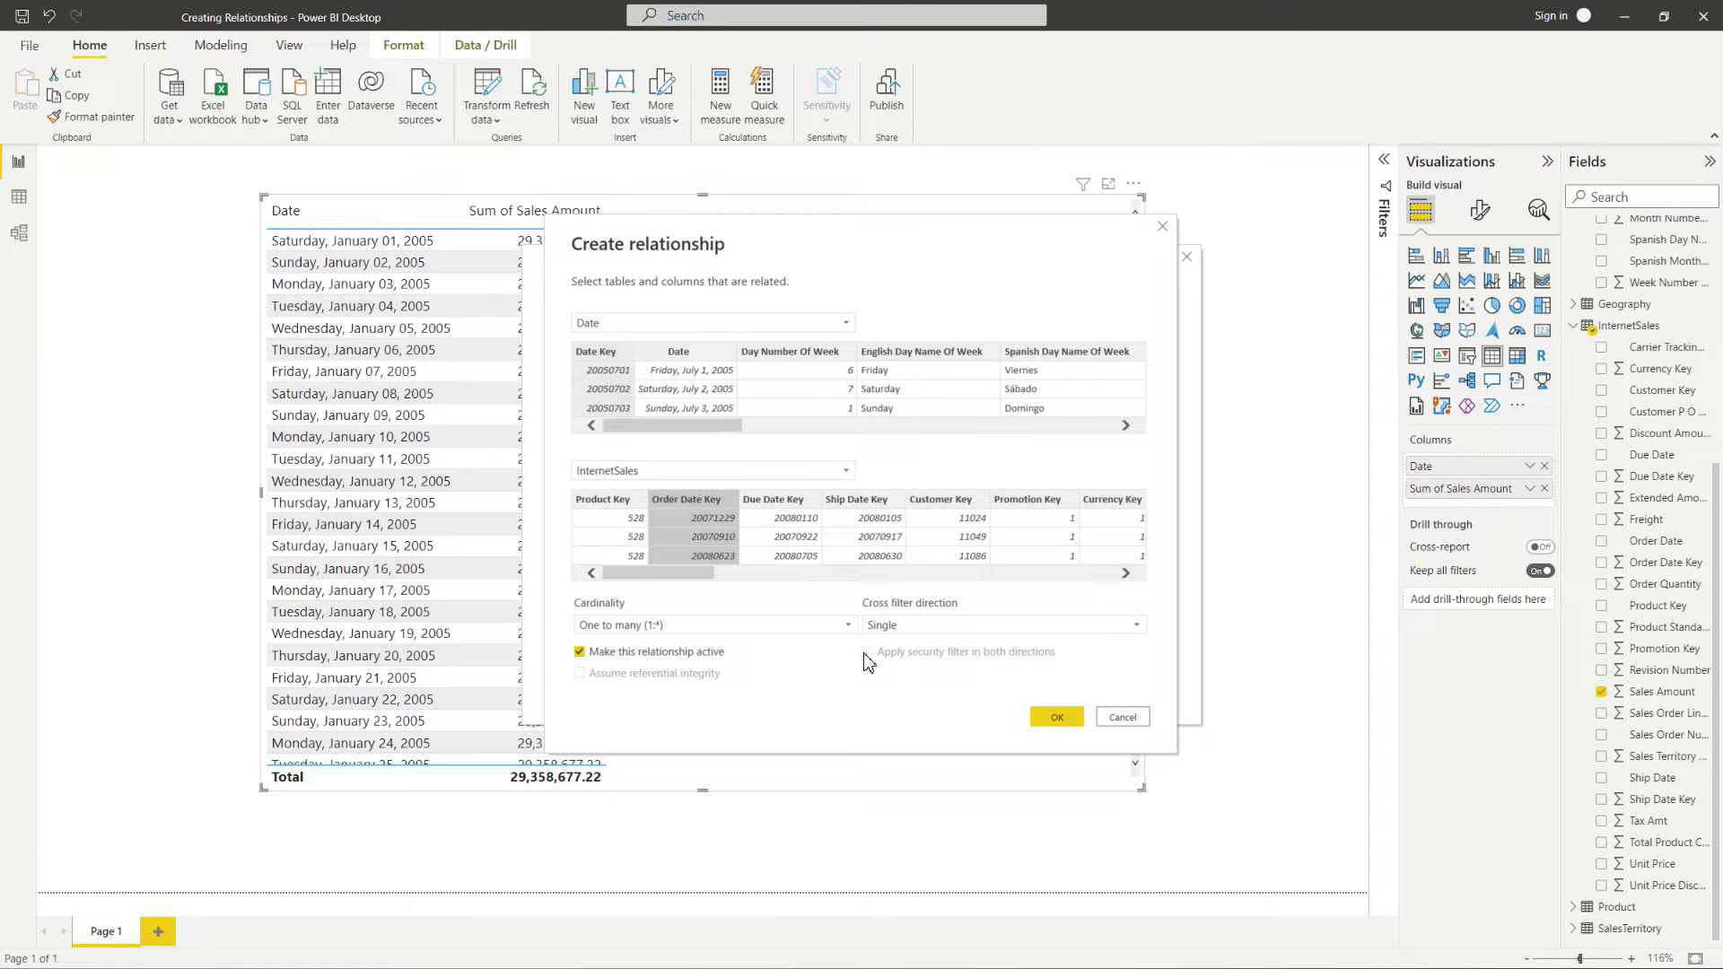
pyautogui.click(1055, 718)
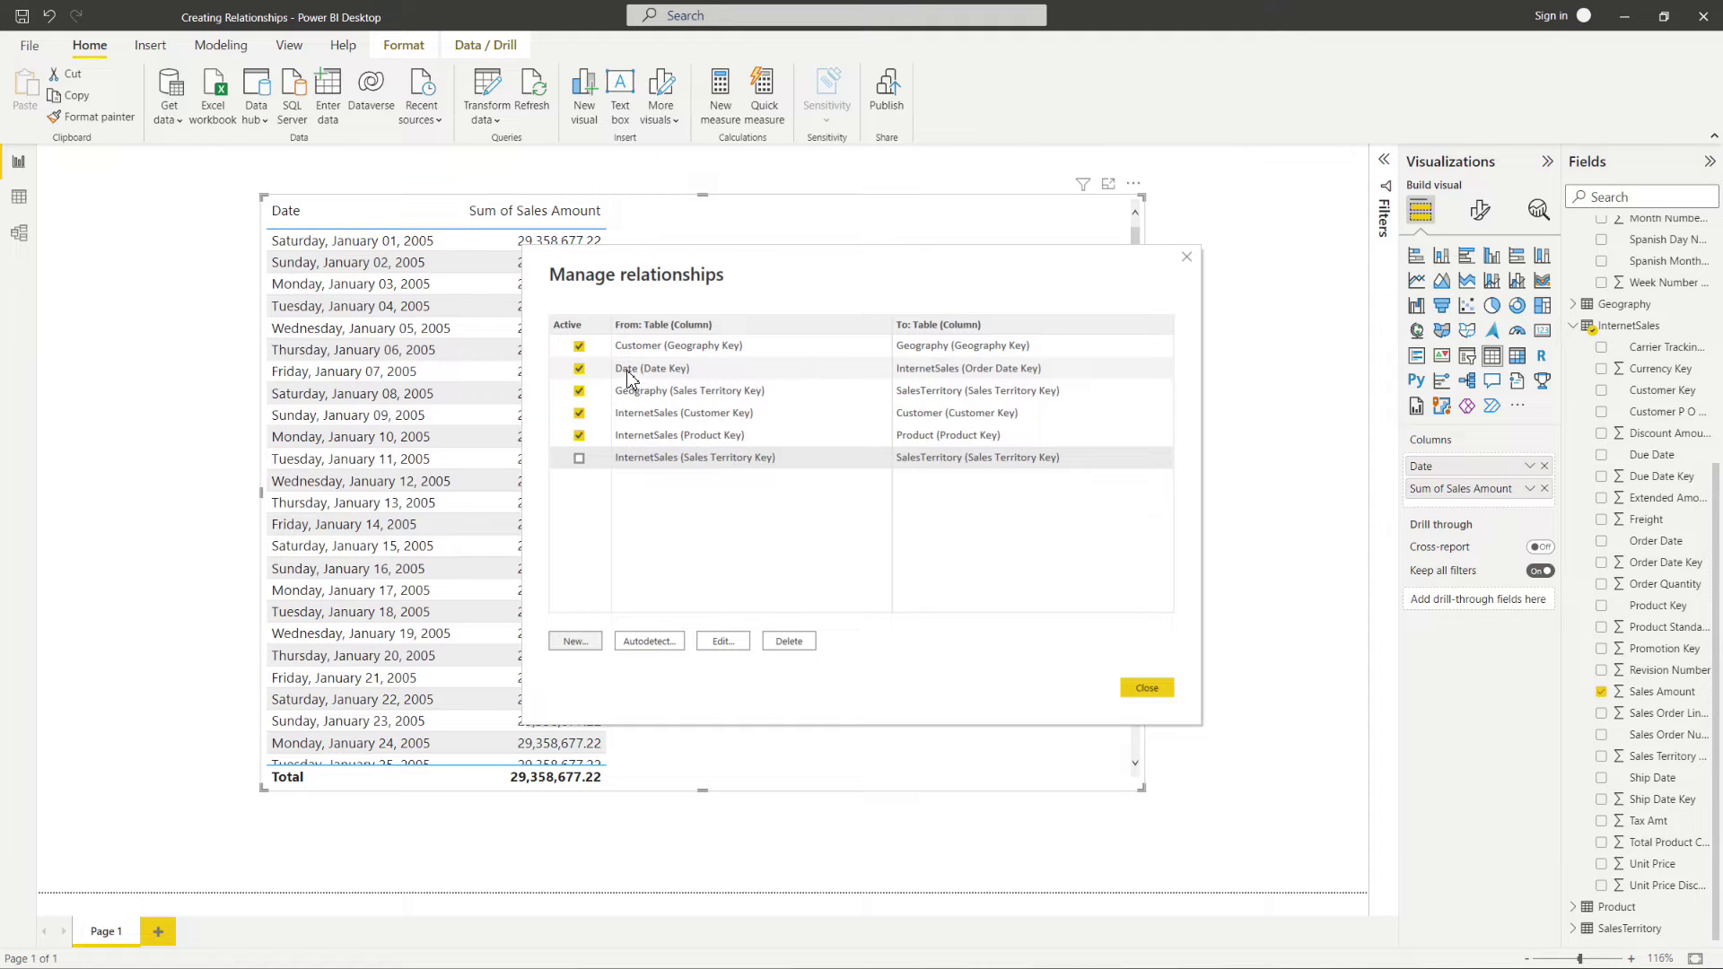
pyautogui.click(1148, 689)
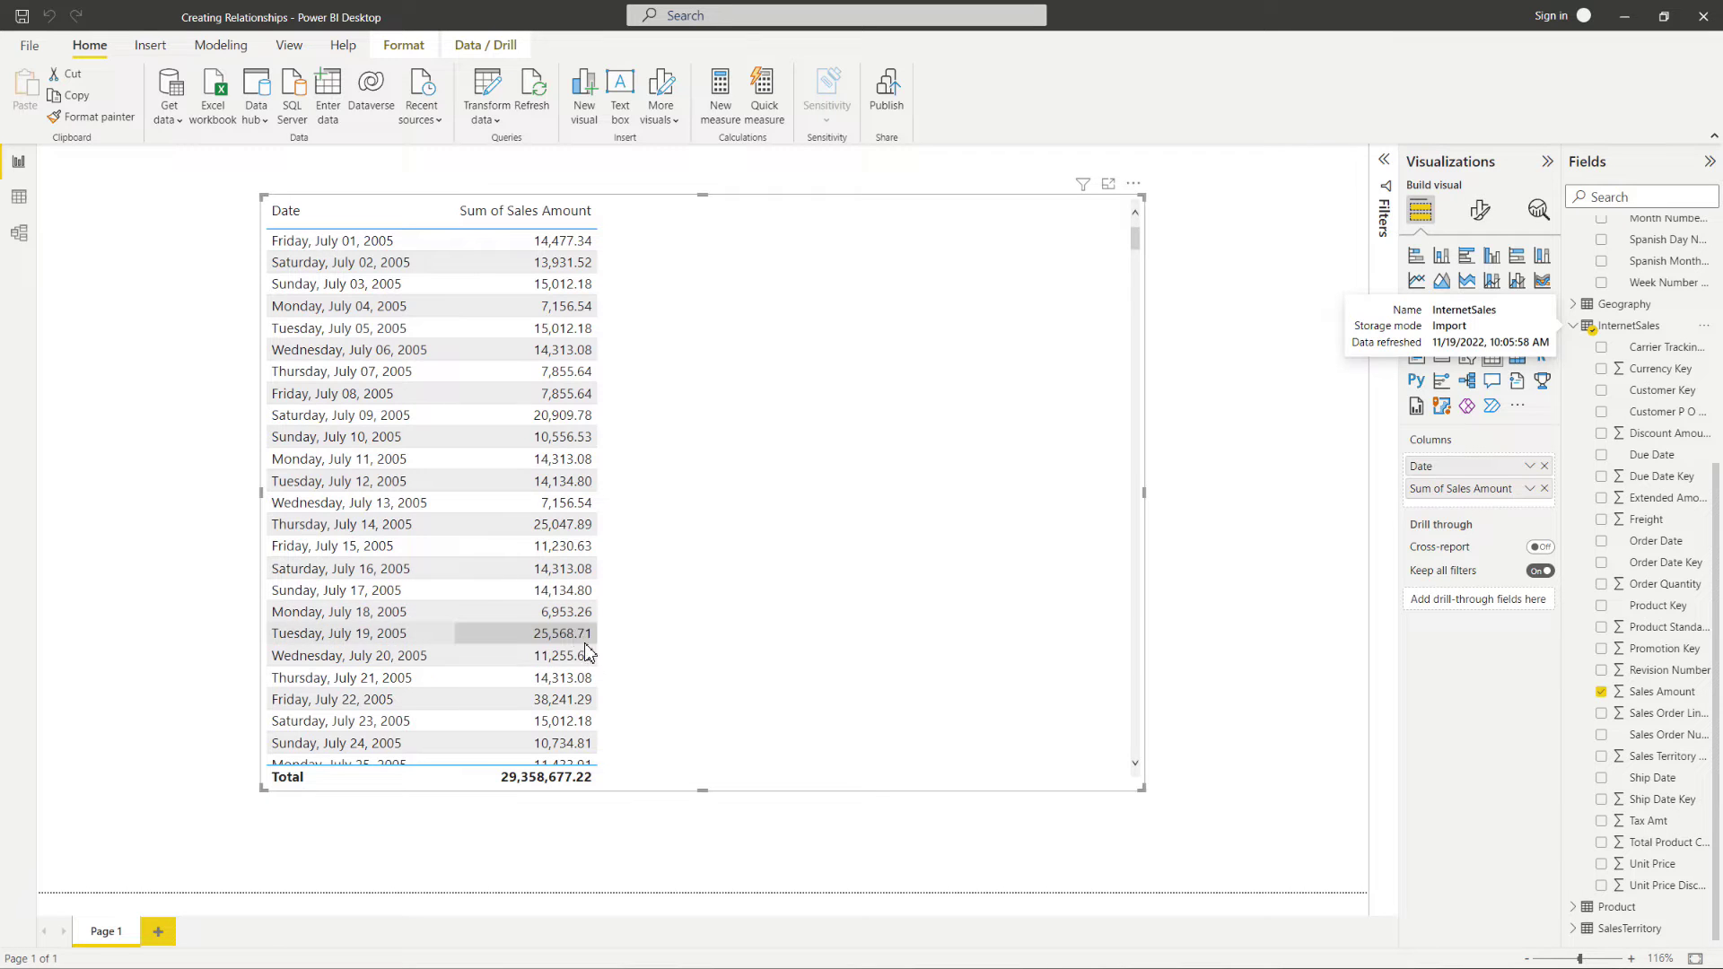
# Step: Format the Sales Amount column as $ English (United States) currency
pyautogui.click(1661, 693)
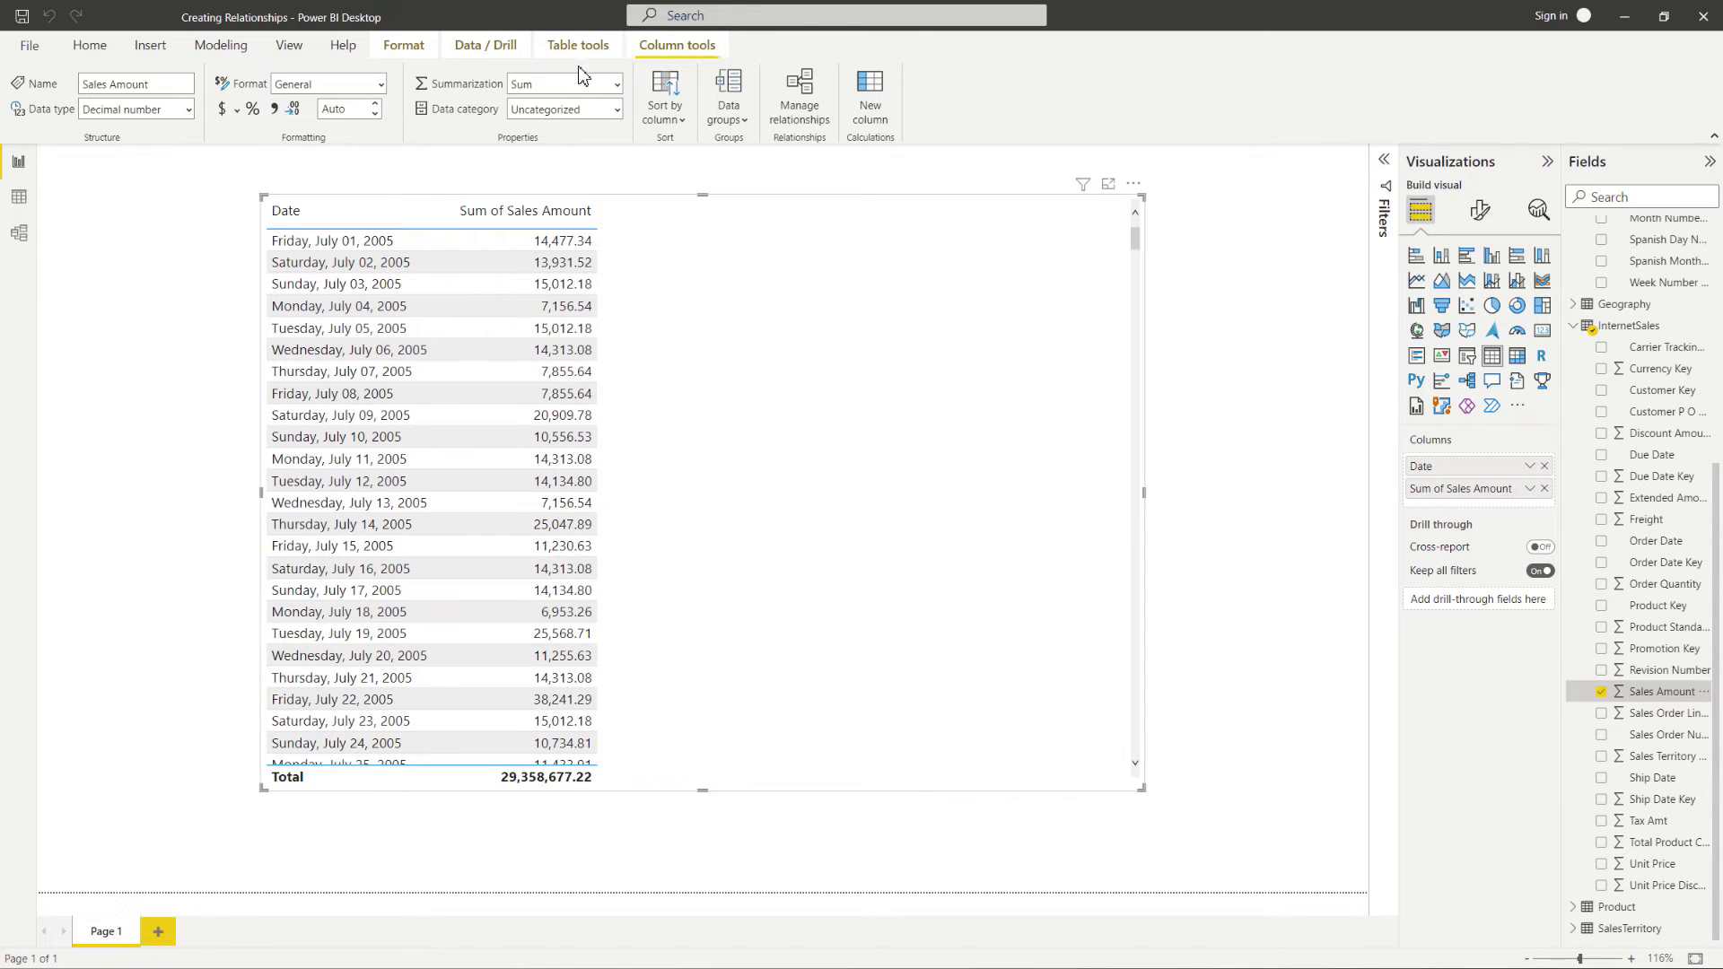
pyautogui.click(237, 111)
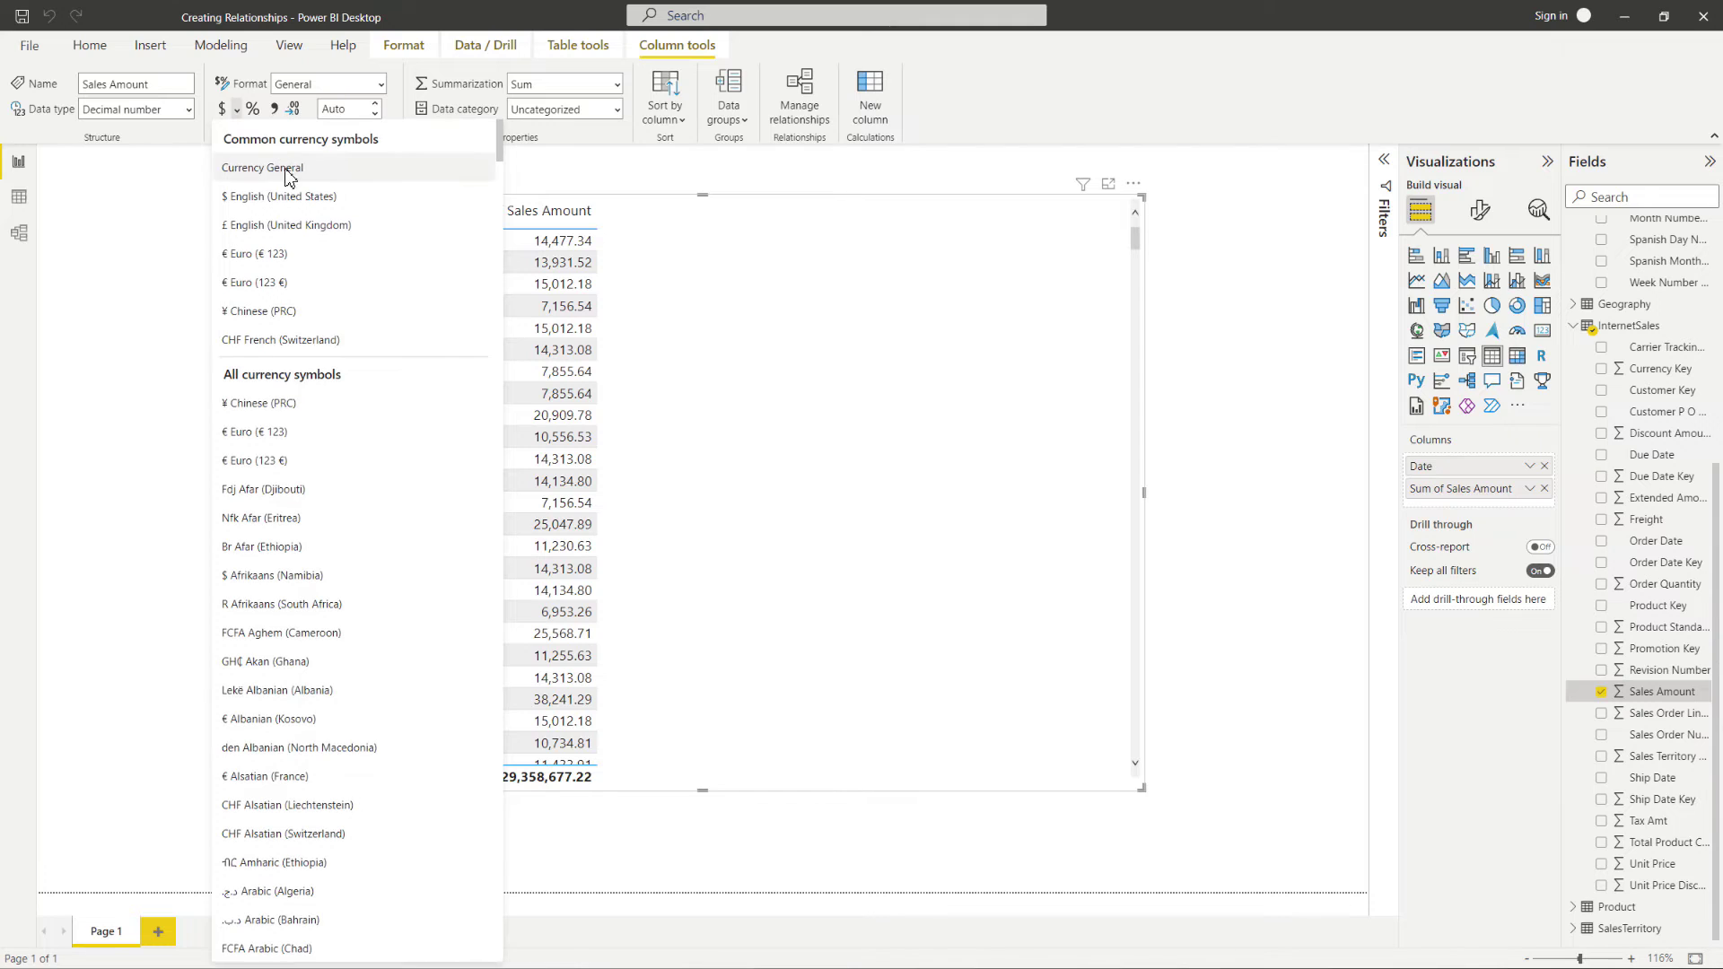
pyautogui.click(348, 205)
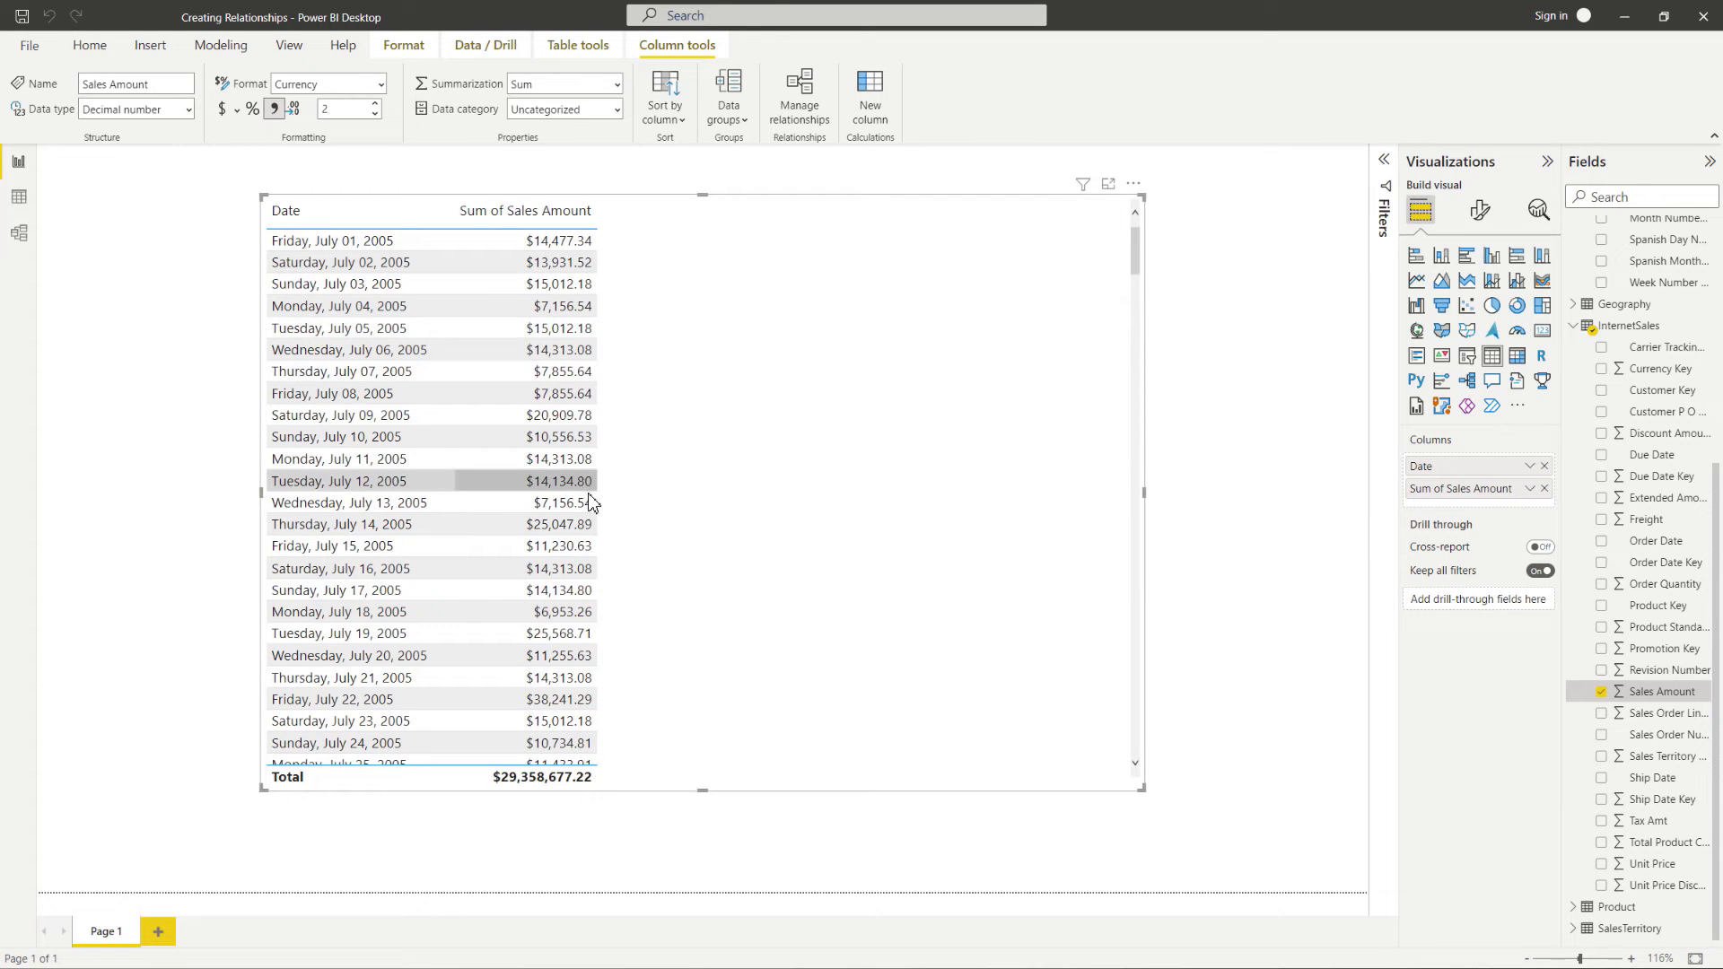
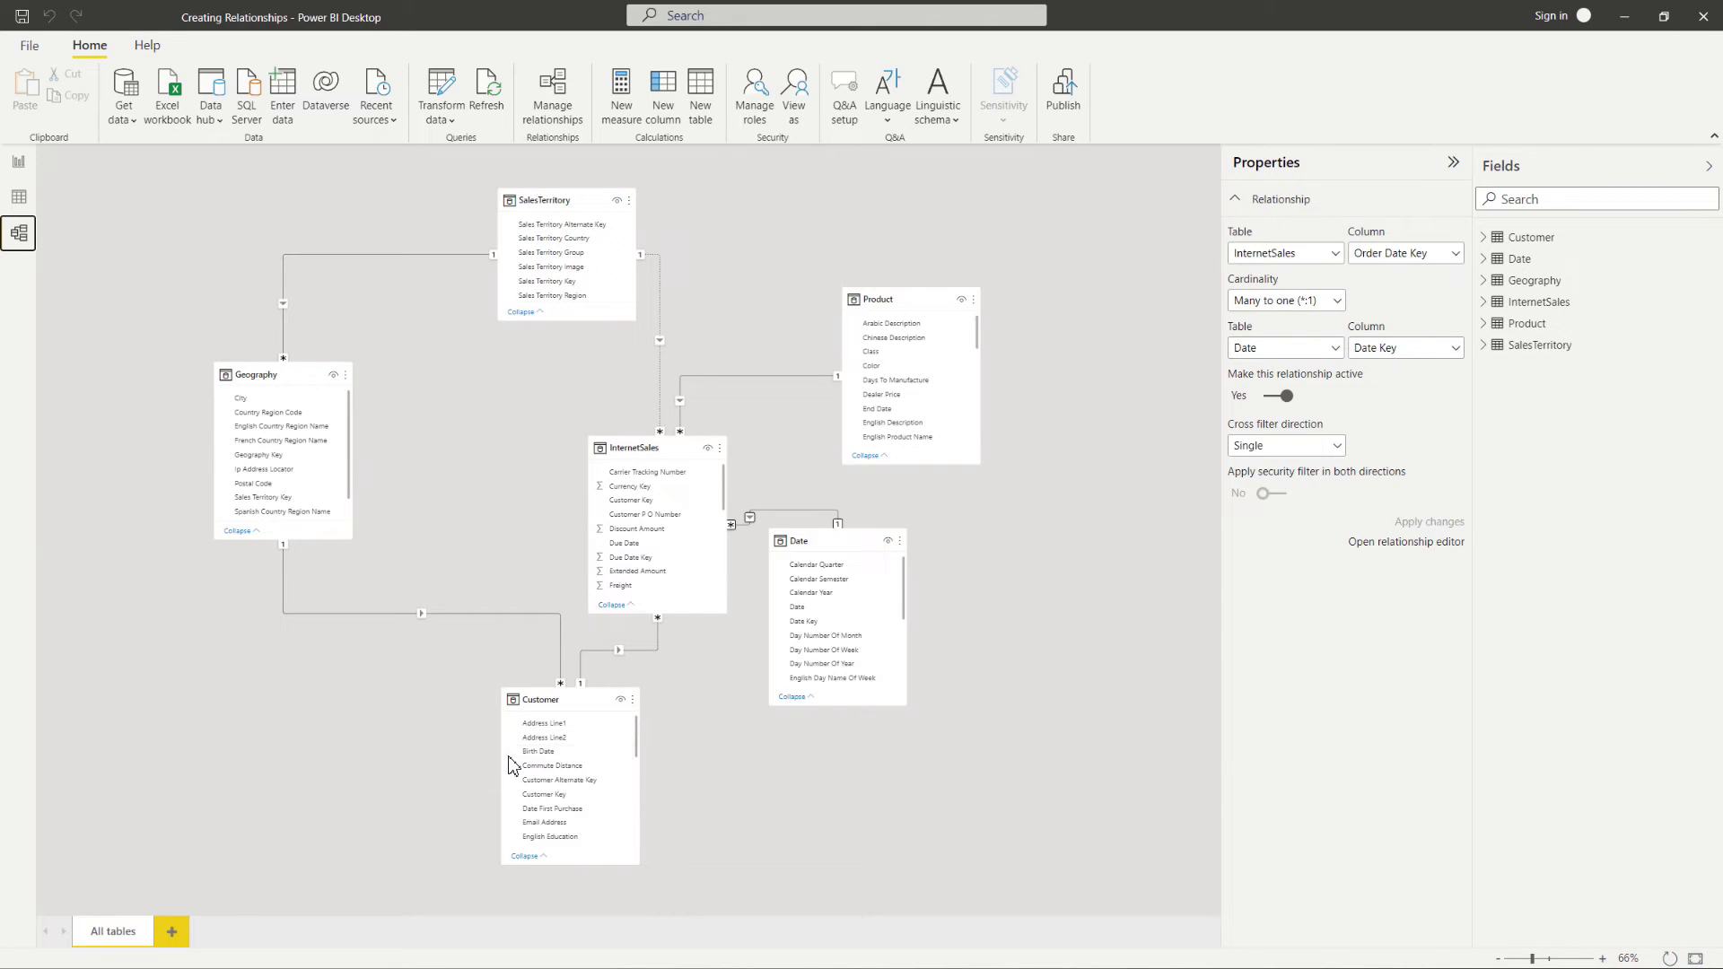
# Step: Collapse the Customer table in the model diagram and move the Date table farther away from InternetSales
pyautogui.click(526, 856)
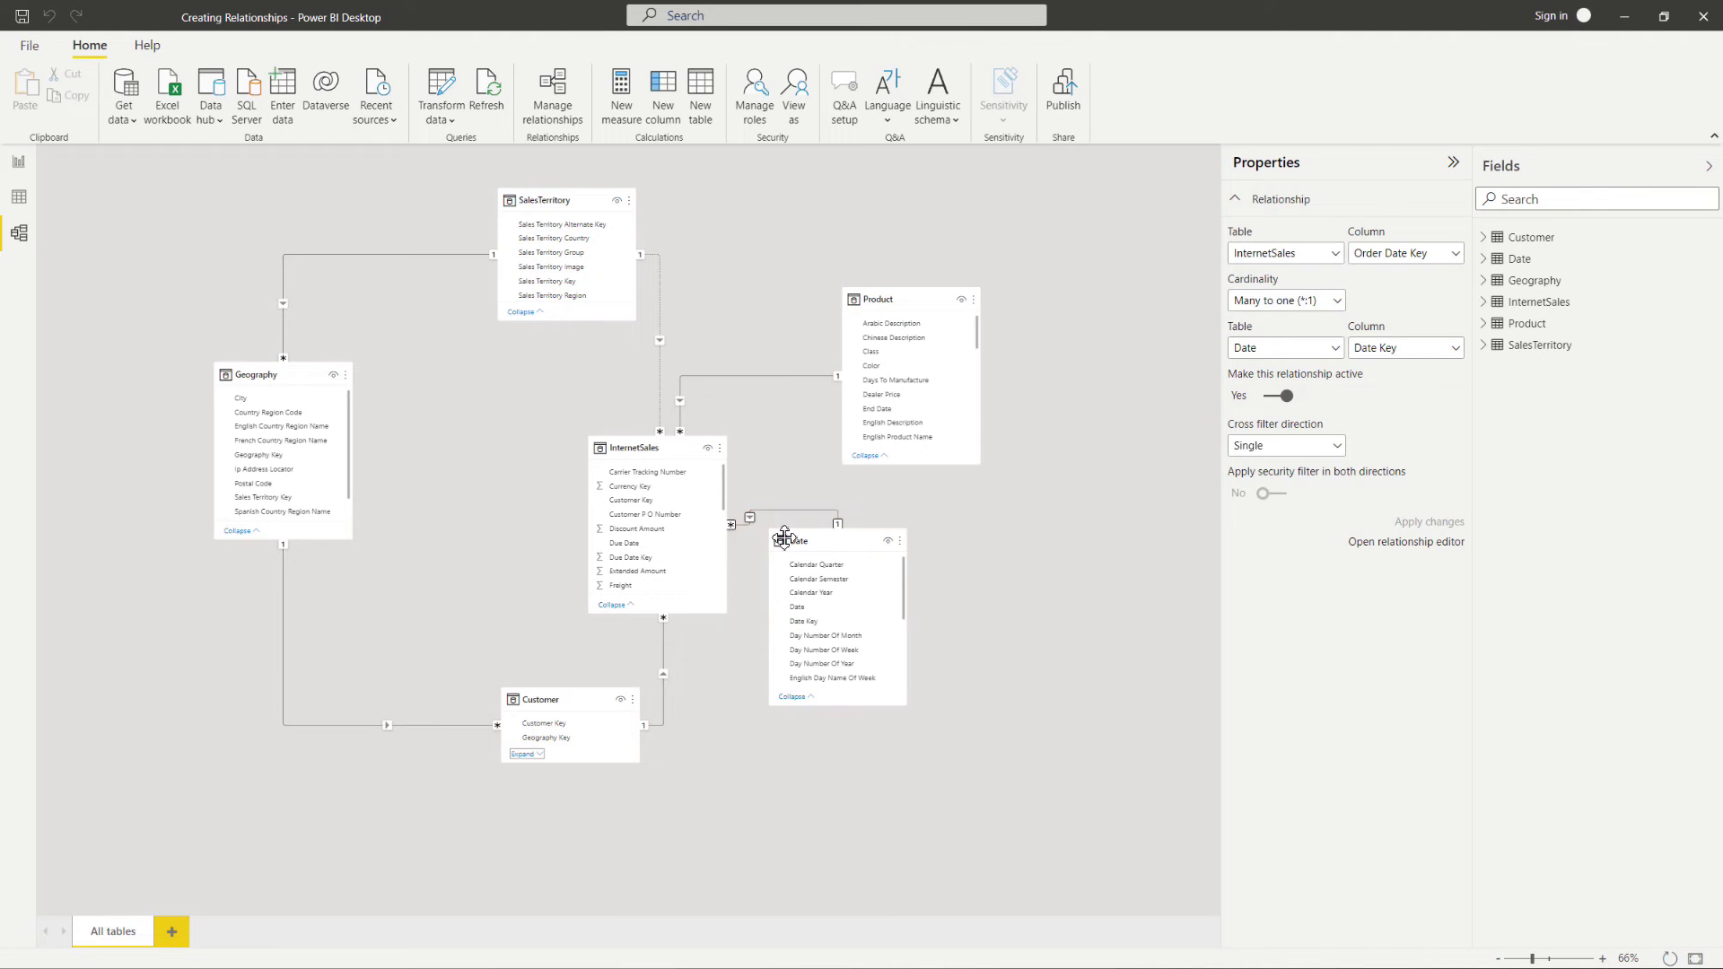
pyautogui.moveTo(788, 546); pyautogui.dragTo(846, 563)
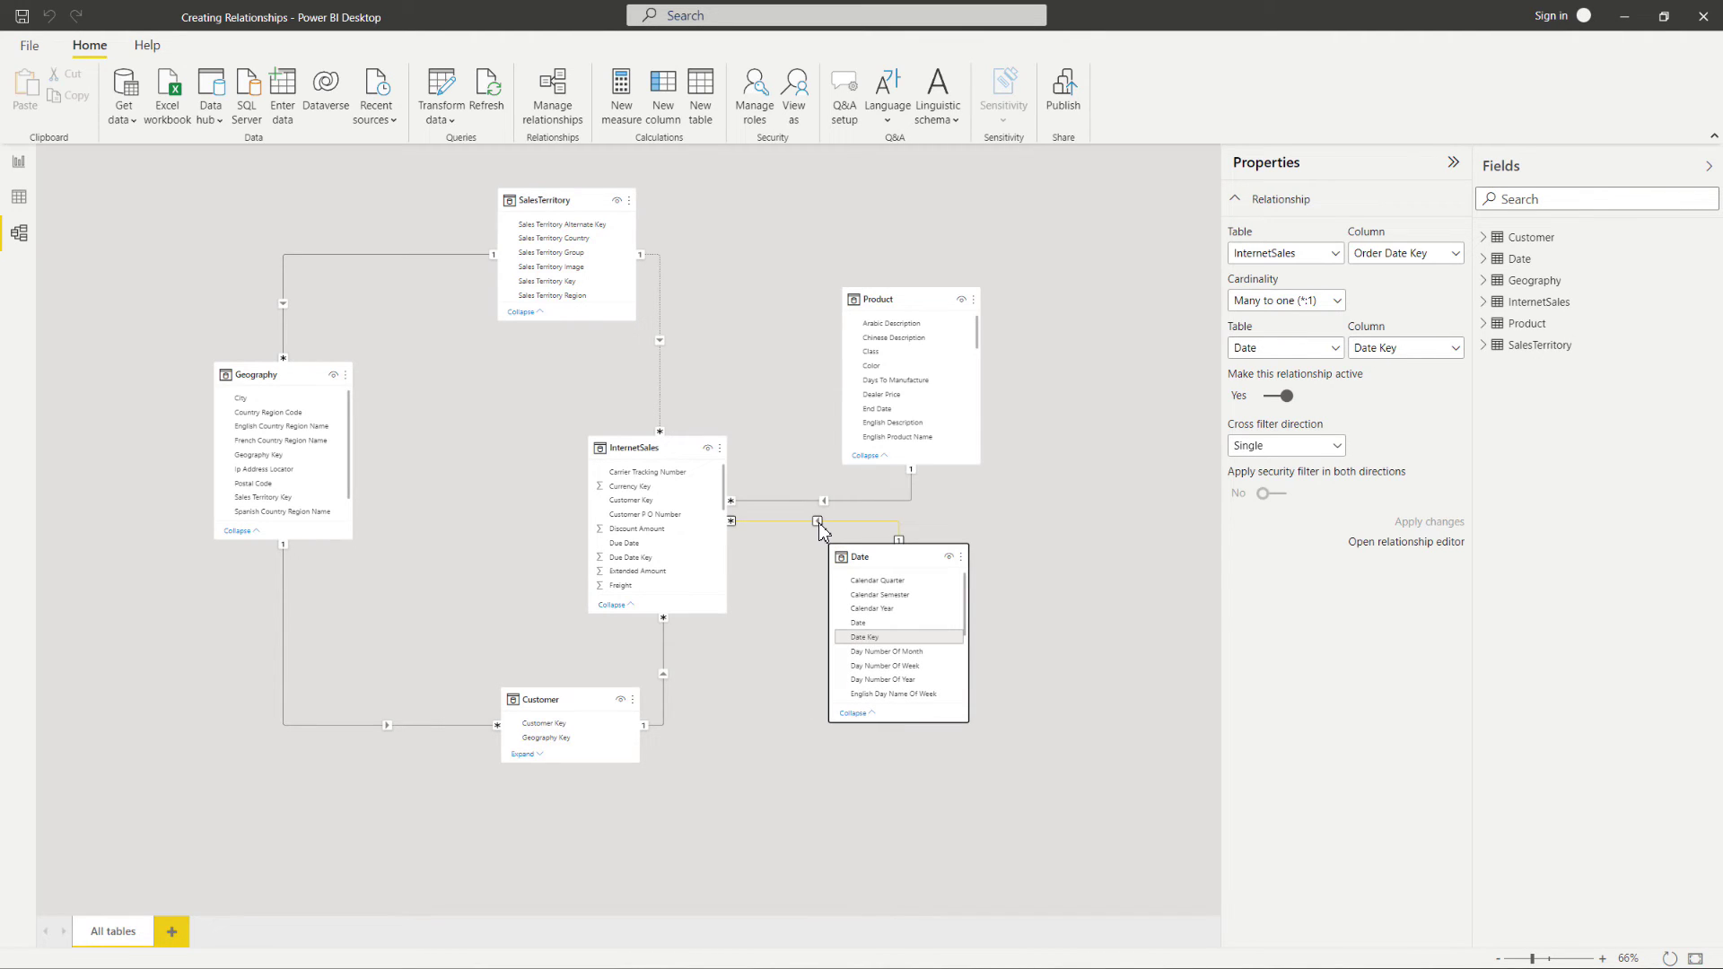
# Step: Examine the cardinality and cross filter direction options of the relationship between InternetSales and Date
pyautogui.click(818, 523)
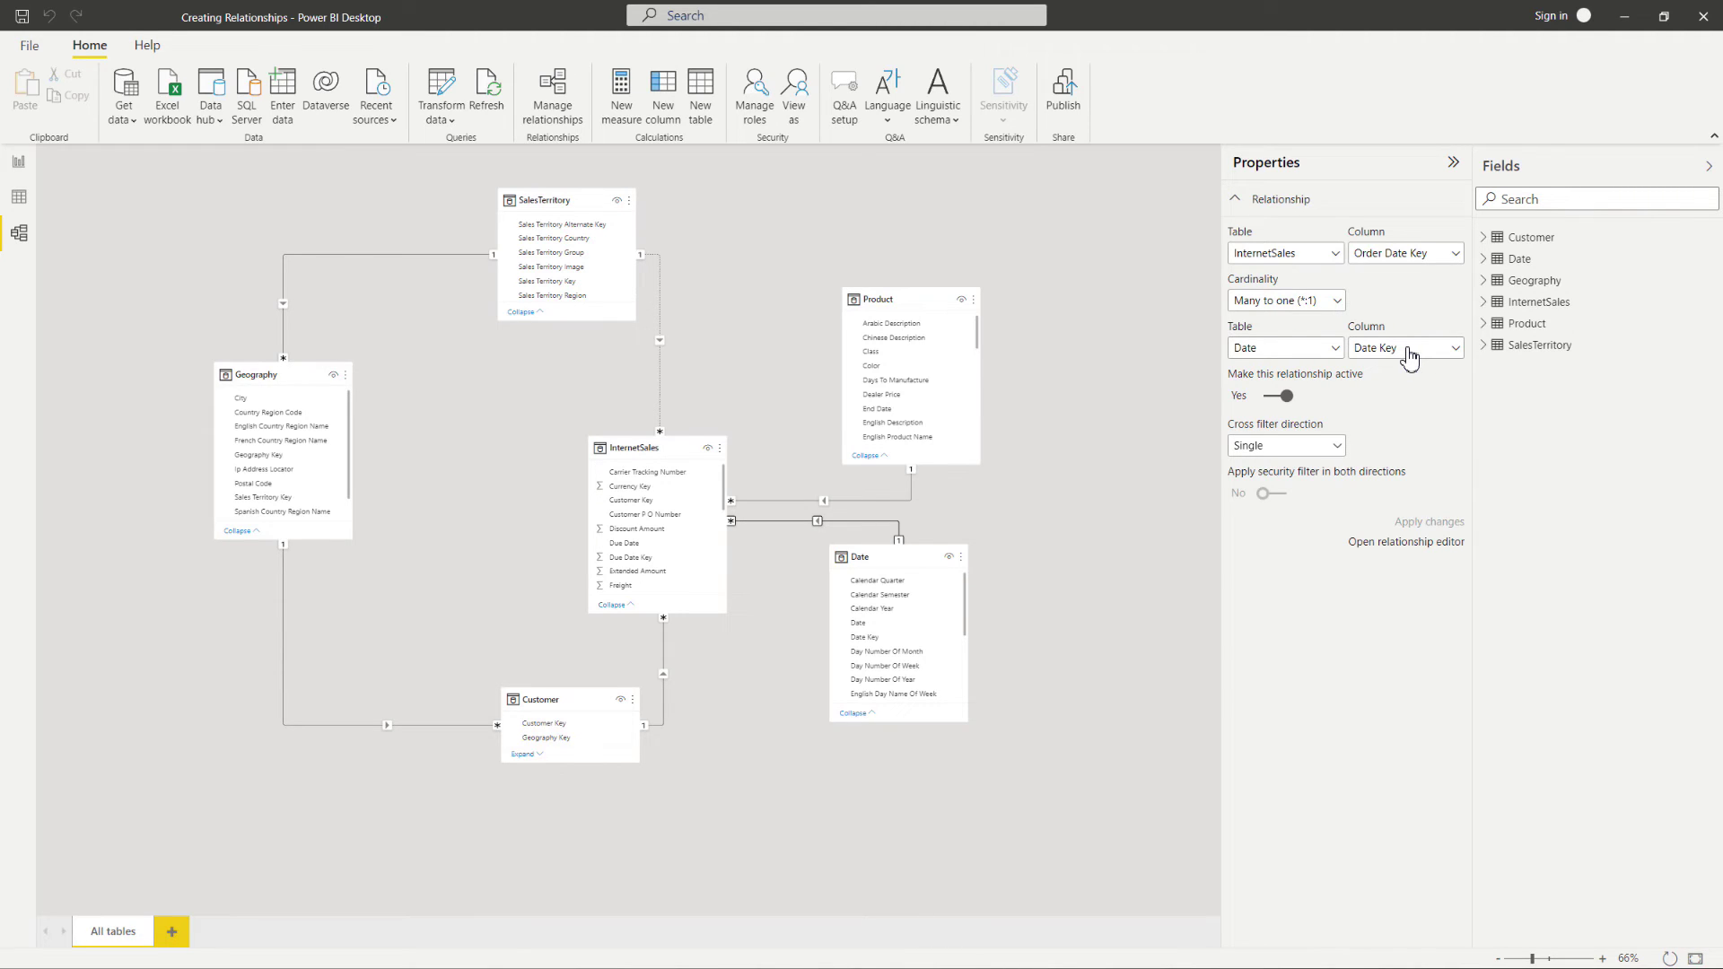
pyautogui.click(1337, 302)
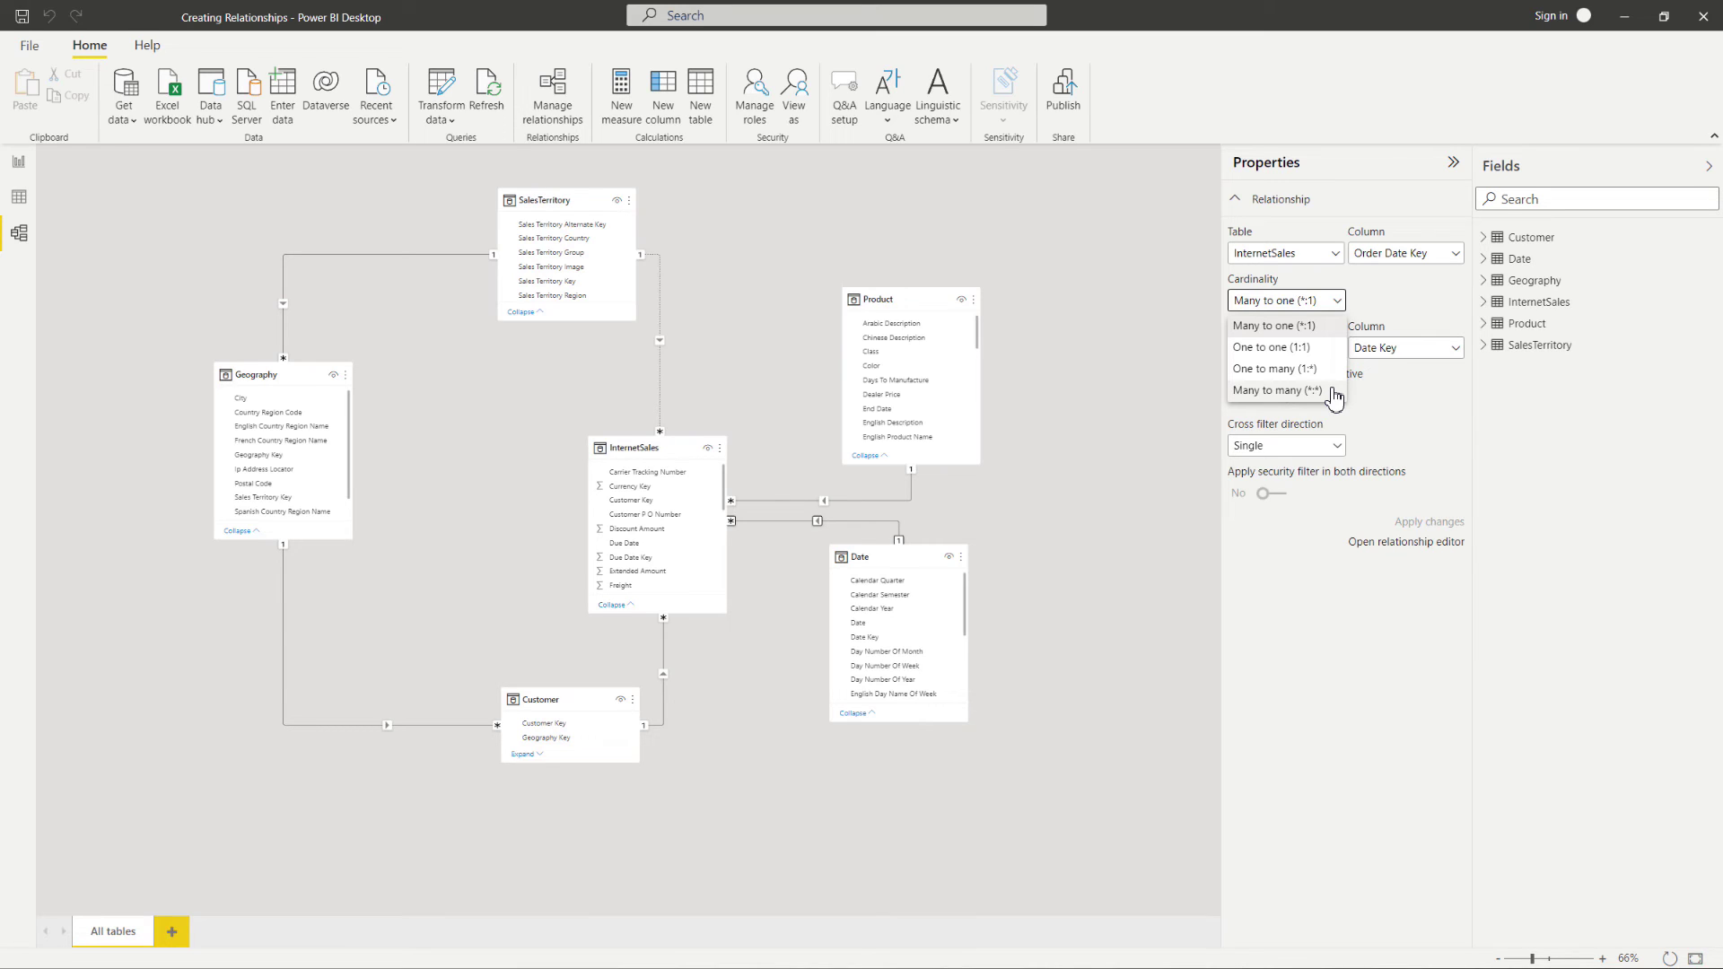
pyautogui.click(1382, 424)
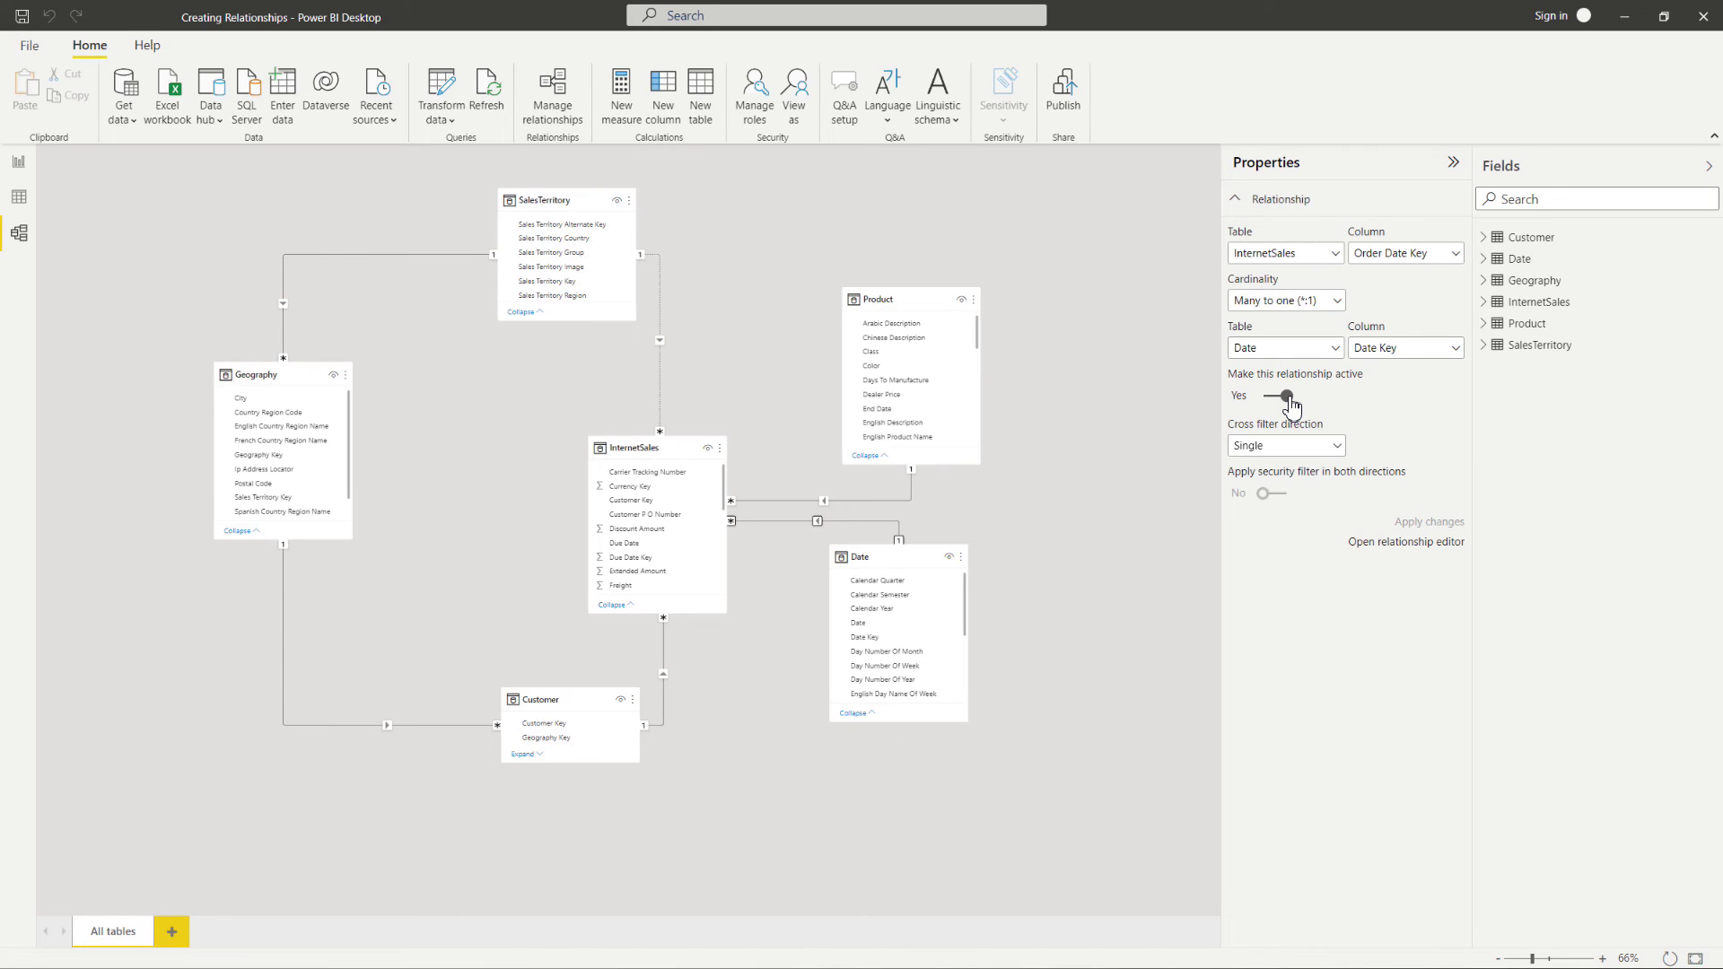
pyautogui.click(1338, 449)
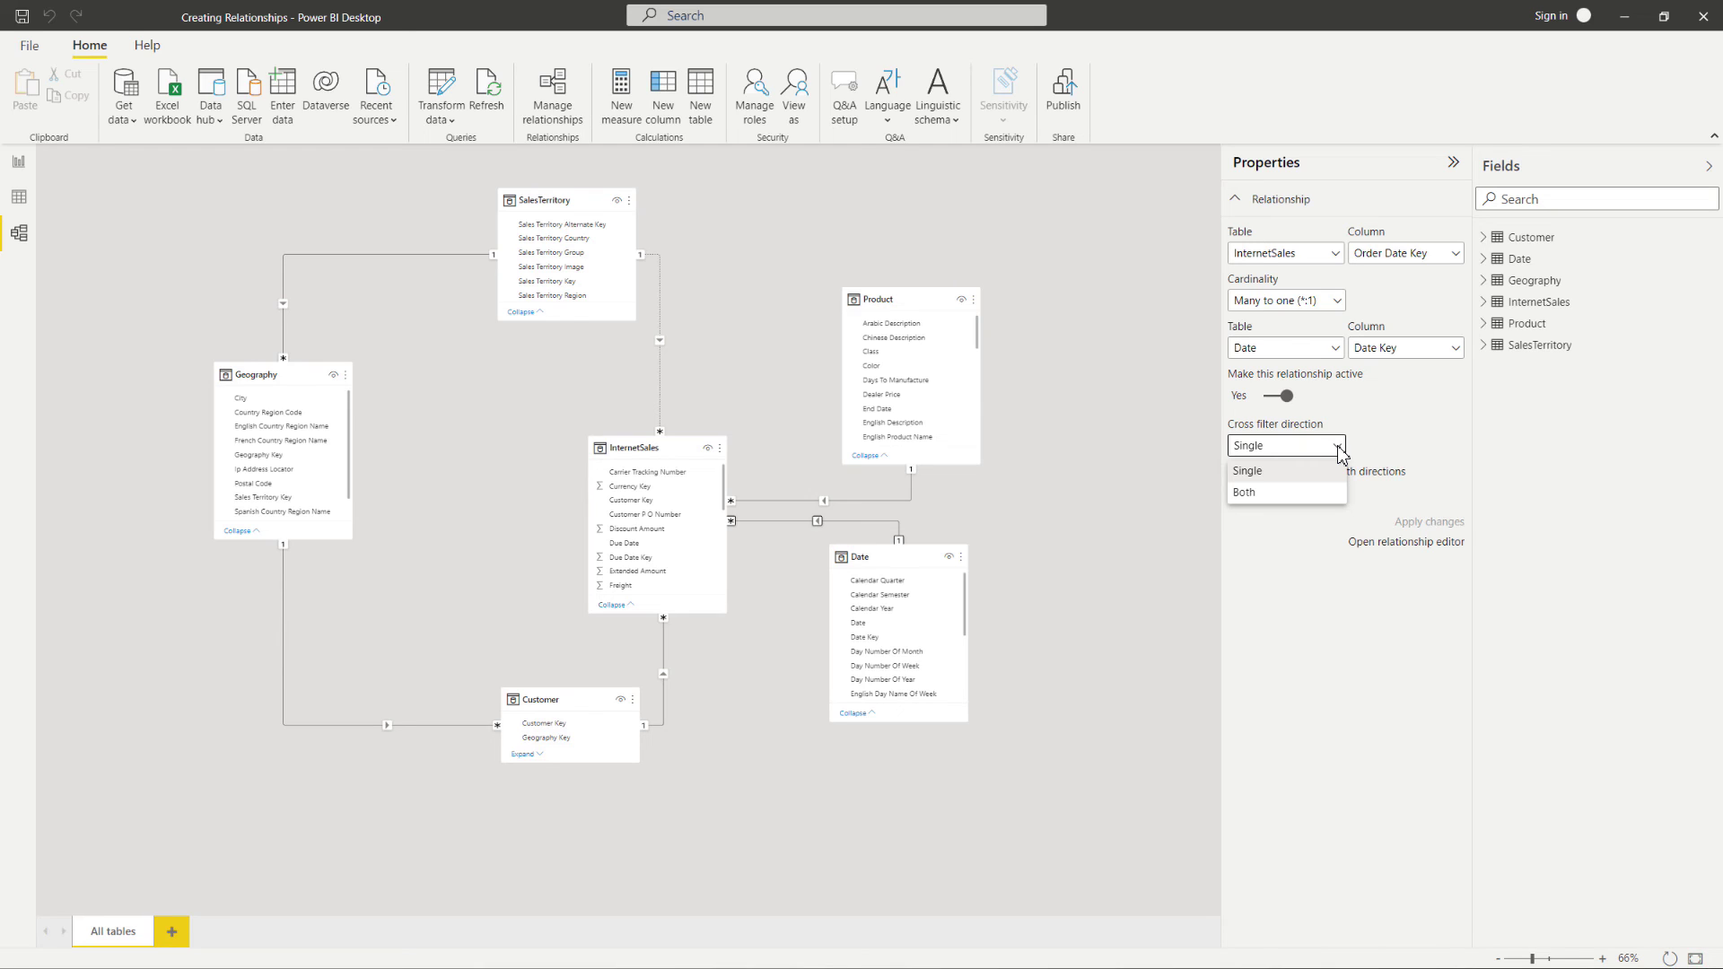
pyautogui.click(1375, 413)
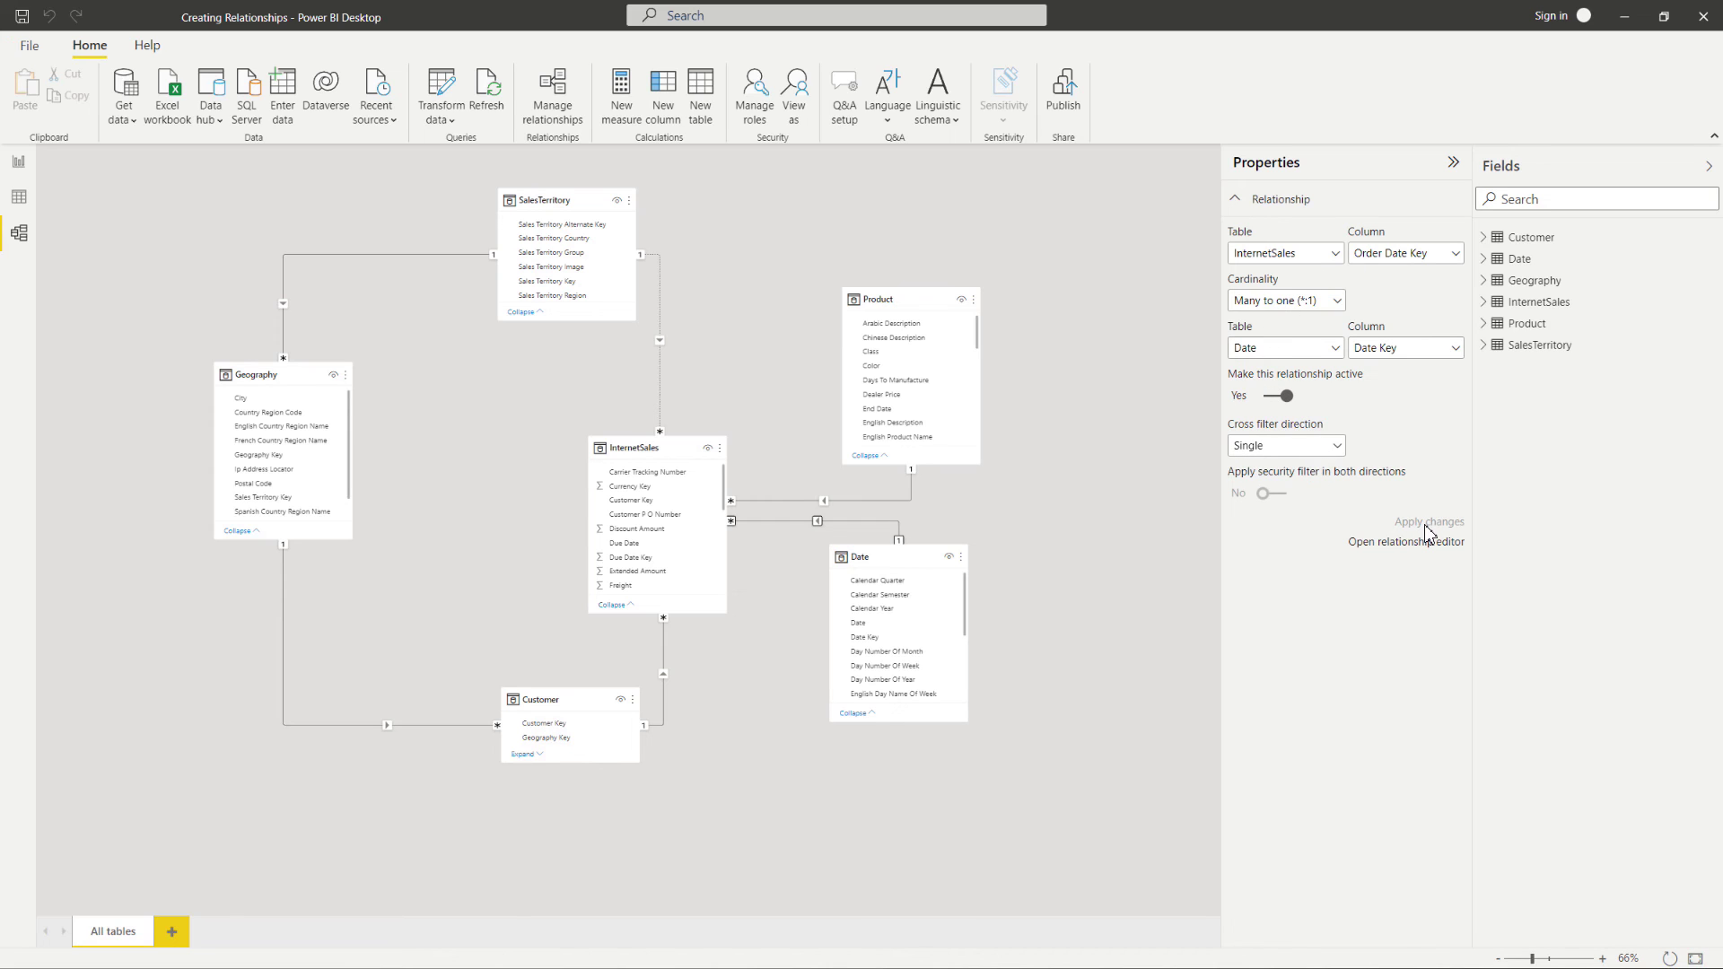
# Step: Try Both as the cross filter direction of the InternetSales and Date relationship and restore it to Single
pyautogui.click(1336, 447)
pyautogui.click(1332, 489)
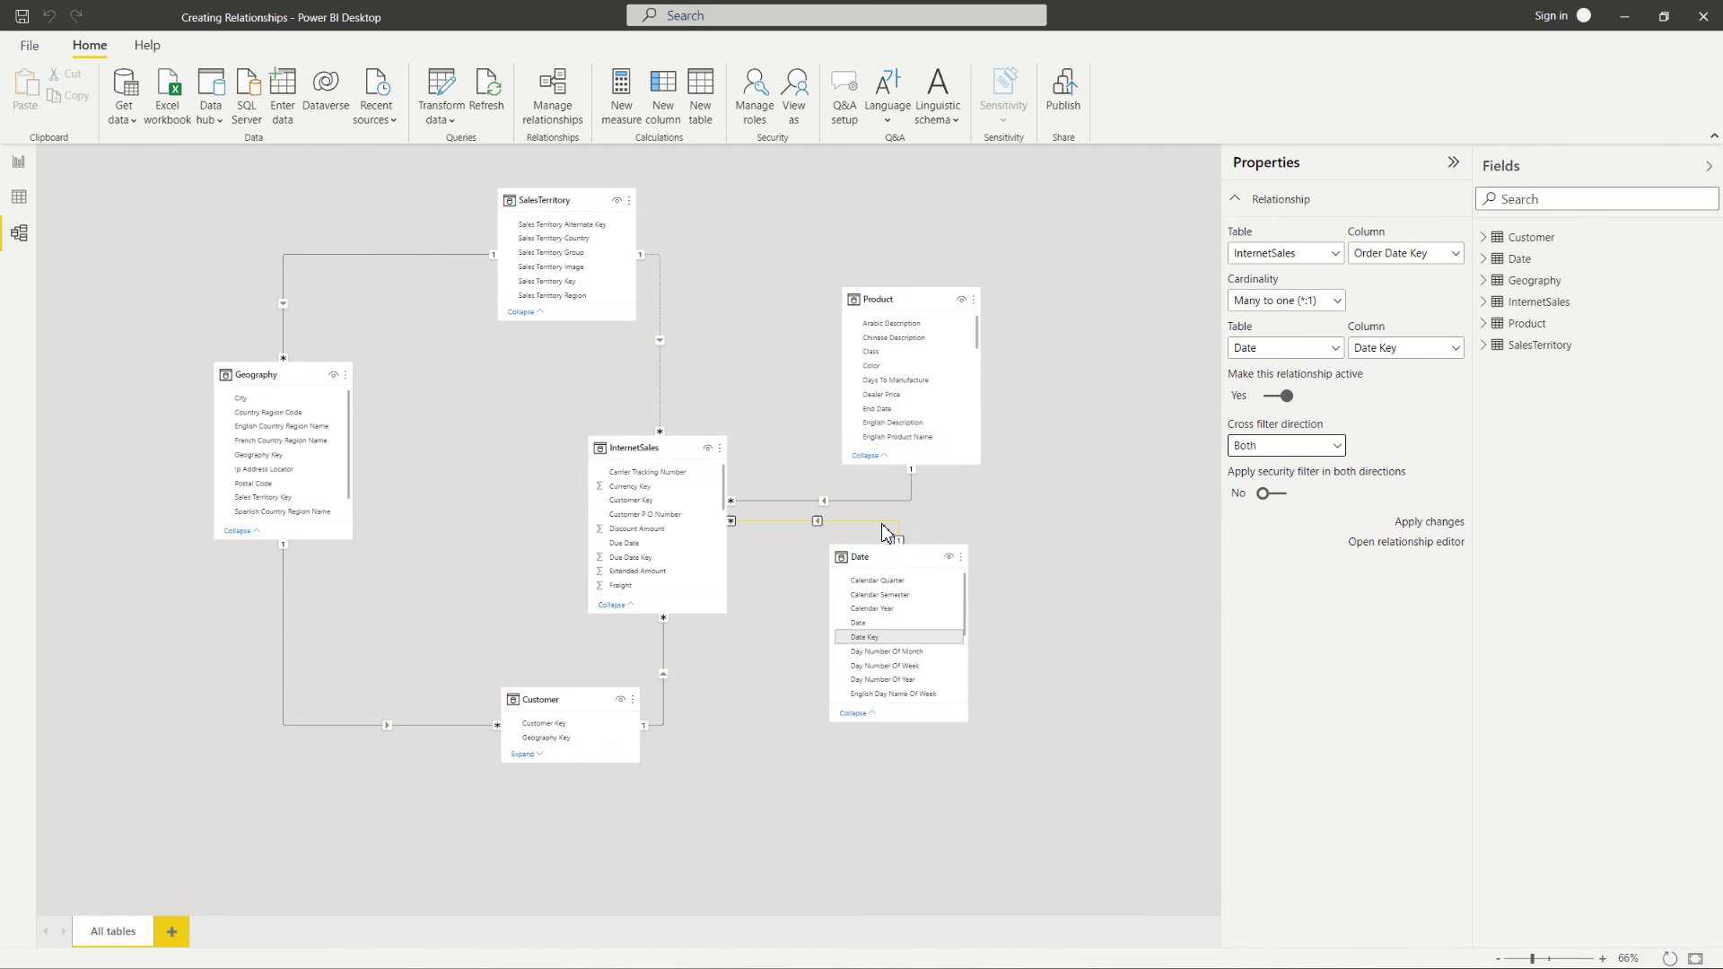
pyautogui.click(1334, 447)
pyautogui.click(1312, 471)
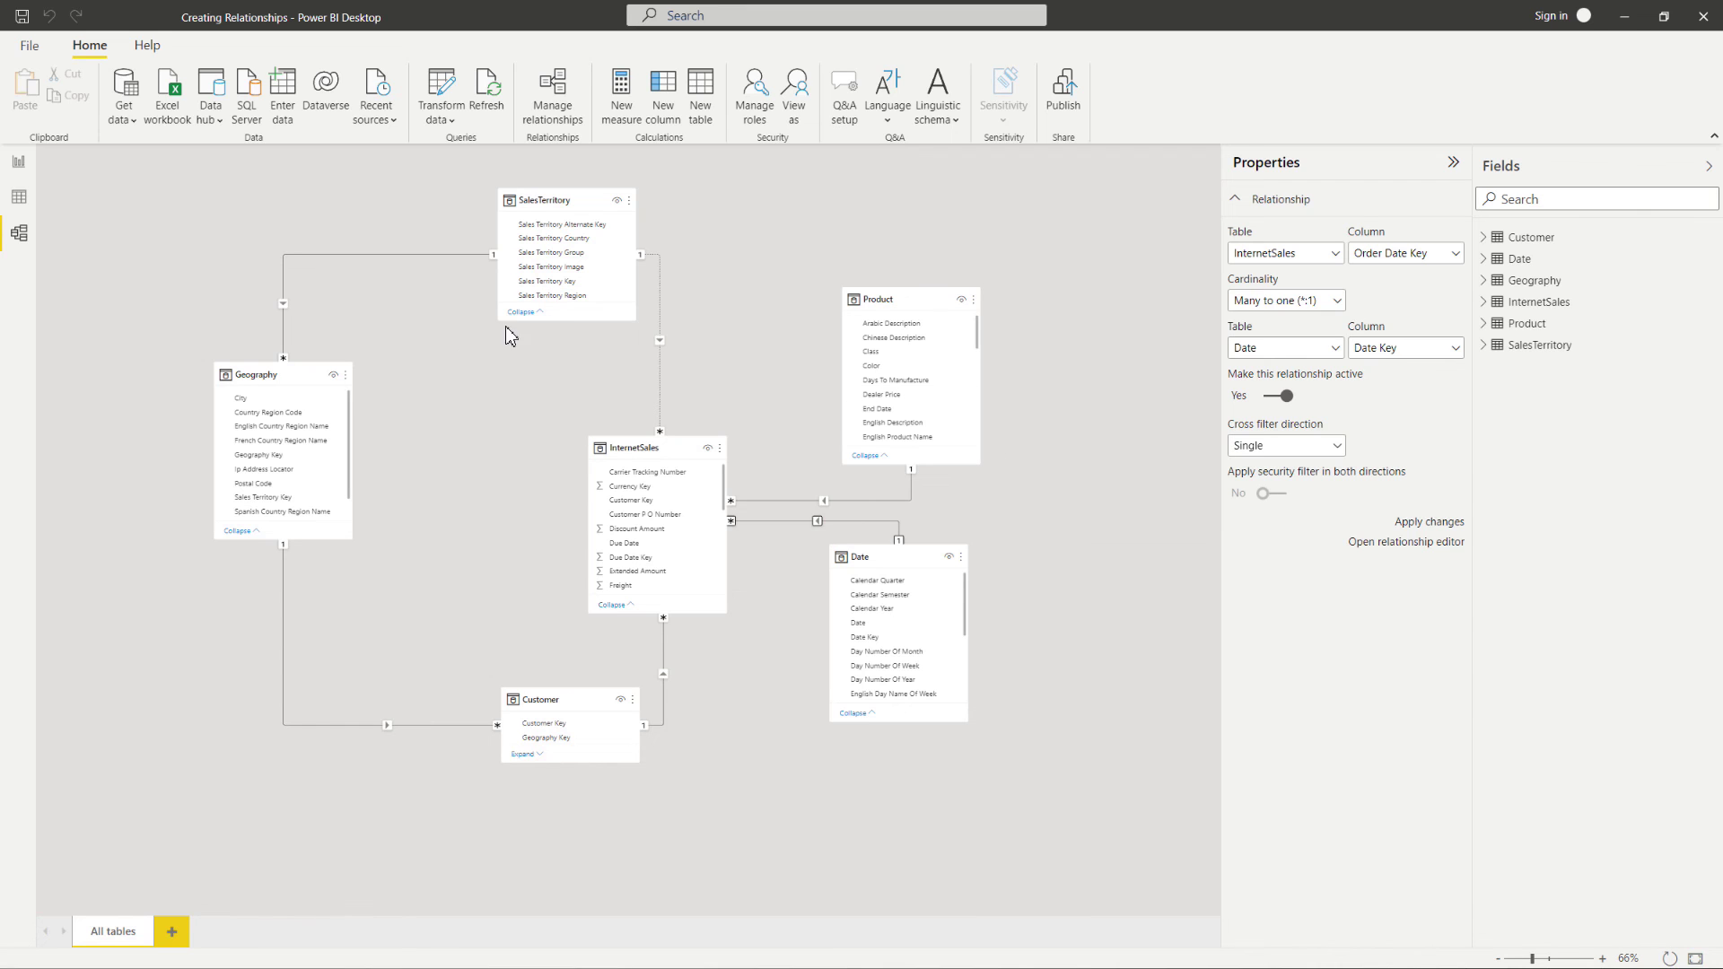
# Step: Return to the report page with the sales table visual
pyautogui.click(20, 164)
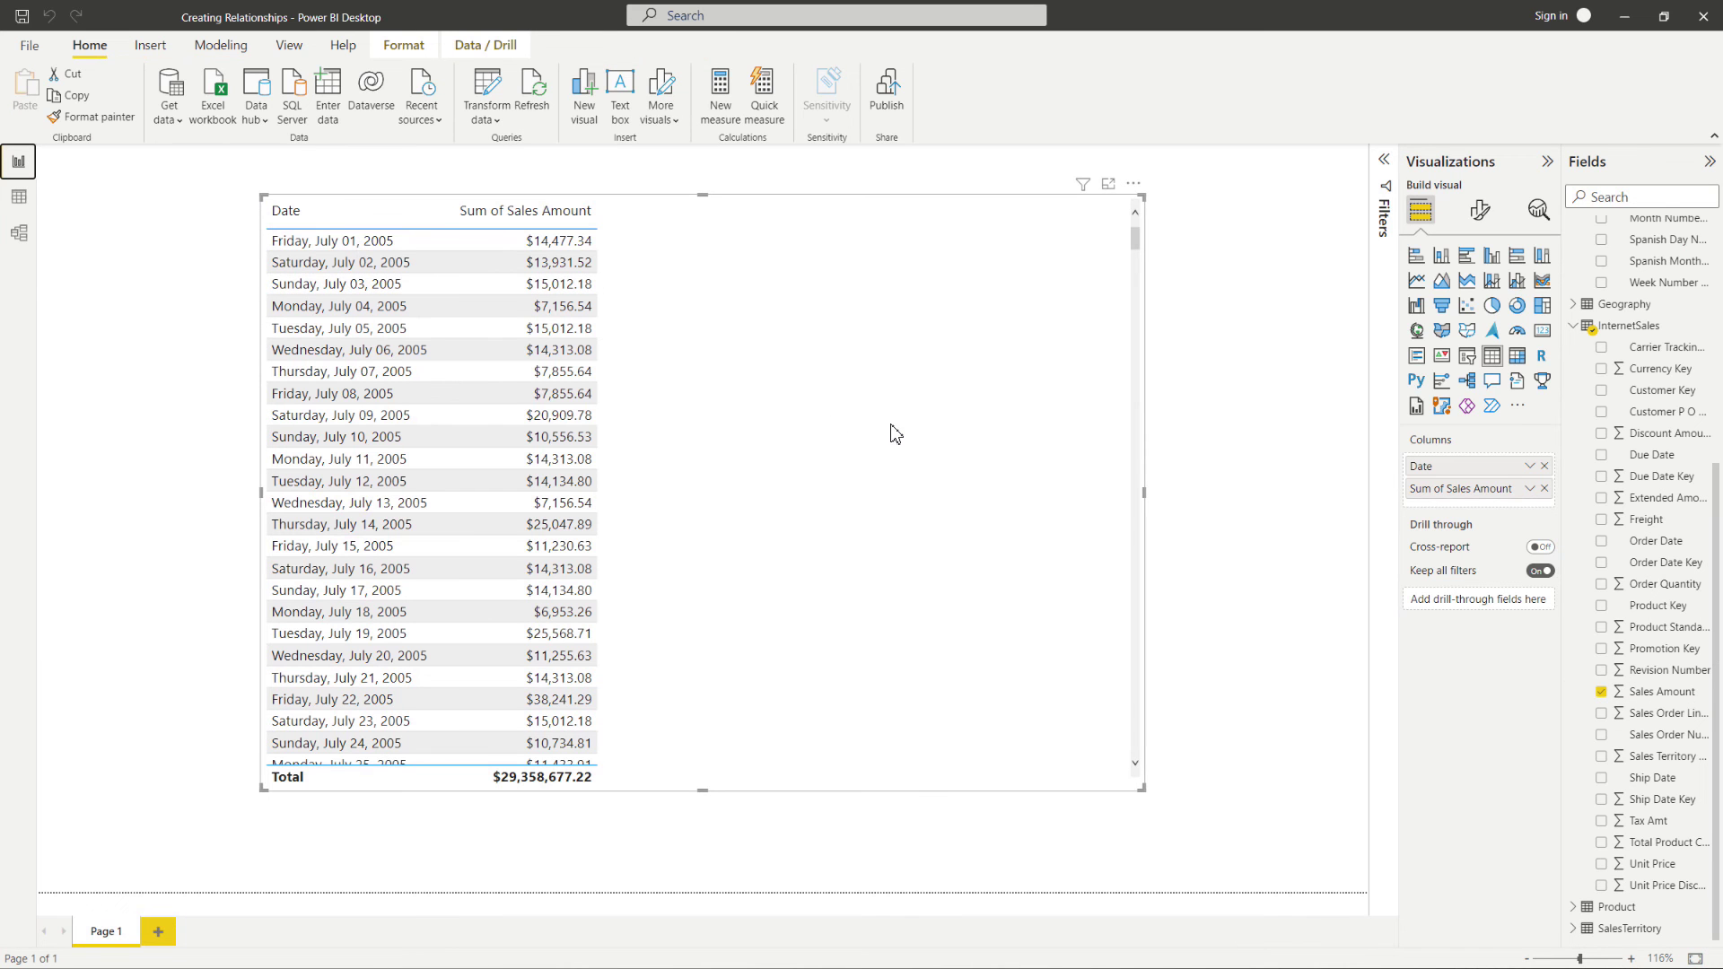